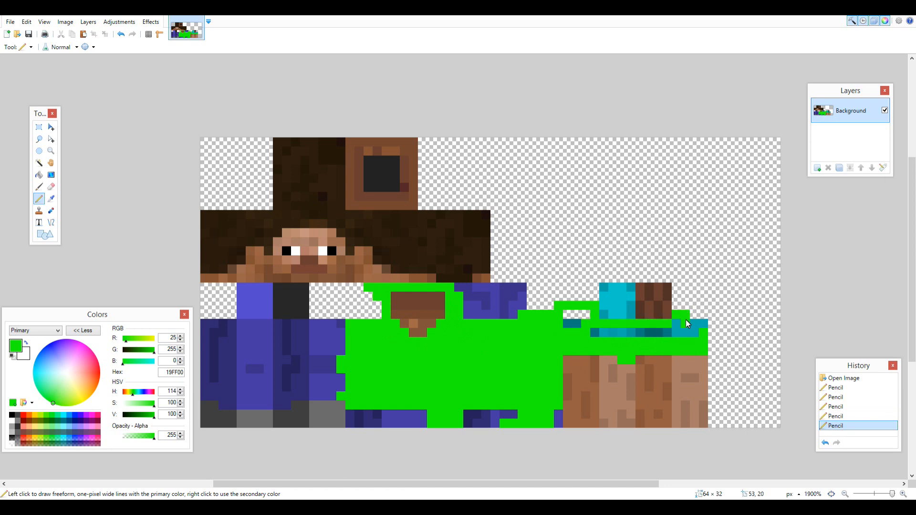
Recolour the trousers, hip patches and remaining purple pixels along the jacket's lower edge in pure blue (0000FF).
left_click_drag(59, 354, 50, 344)
mouse_move(232, 324)
left_mouse_down()
mouse_move(317, 336)
mouse_move(336, 394)
mouse_move(222, 401)
left_mouse_up()
mouse_move(287, 406)
left_mouse_down()
mouse_move(334, 386)
mouse_move(323, 323)
mouse_move(247, 321)
mouse_move(241, 287)
mouse_move(275, 313)
mouse_move(147, 331)
mouse_move(153, 367)
mouse_move(242, 391)
mouse_move(319, 367)
mouse_move(178, 373)
mouse_move(271, 383)
mouse_move(315, 359)
left_mouse_up()
left_click_drag(463, 316, 522, 314)
left_click_drag(558, 414, 558, 423)
mouse_move(522, 423)
left_mouse_down()
mouse_move(508, 415)
mouse_move(404, 421)
left_mouse_up()
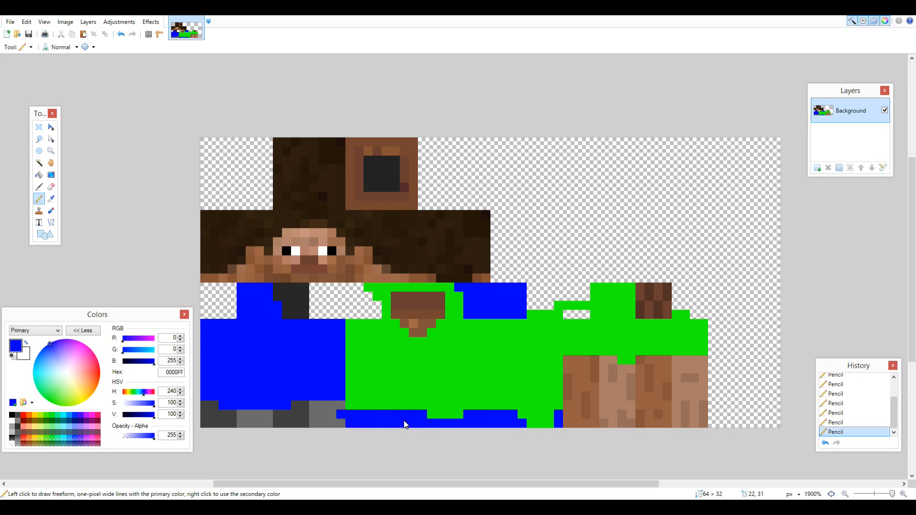
Choose a darker colour and draw a trim along the lower edge of the trousers above the shoes.
left_click(99, 381)
left_click(133, 415)
mouse_move(210, 407)
left_mouse_down()
mouse_move(327, 424)
mouse_move(307, 402)
mouse_move(296, 411)
left_mouse_up()
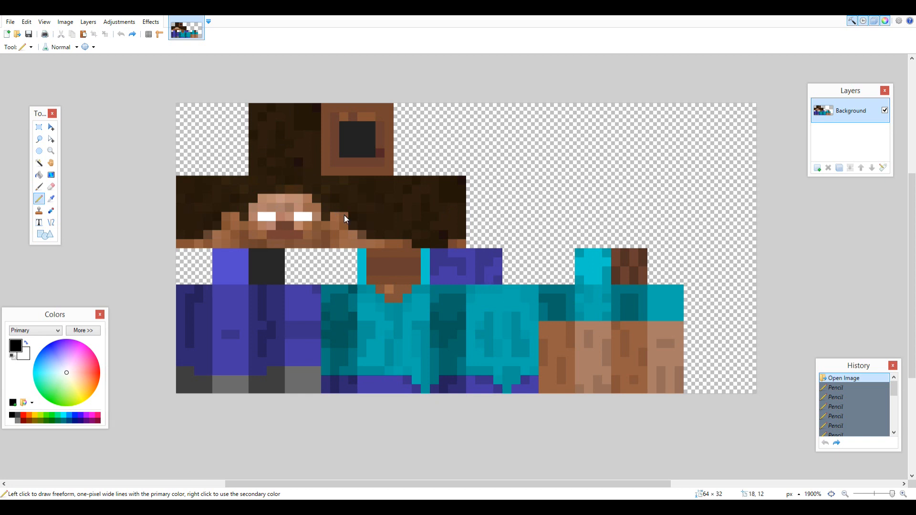
Paint both eyes on the face two pixels tall, with black inner columns and white outer columns.
left_click(270, 216)
left_click(299, 217)
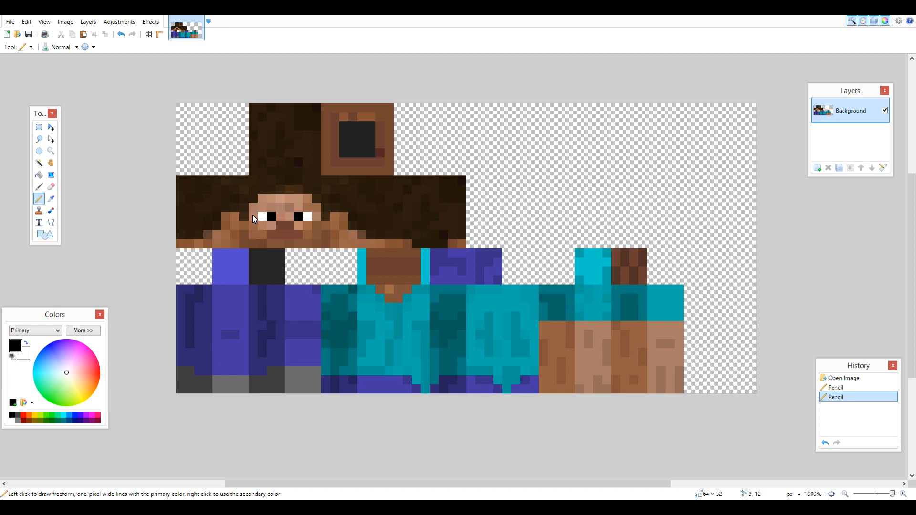
left_click(272, 207)
left_click(301, 209)
right_click(308, 208)
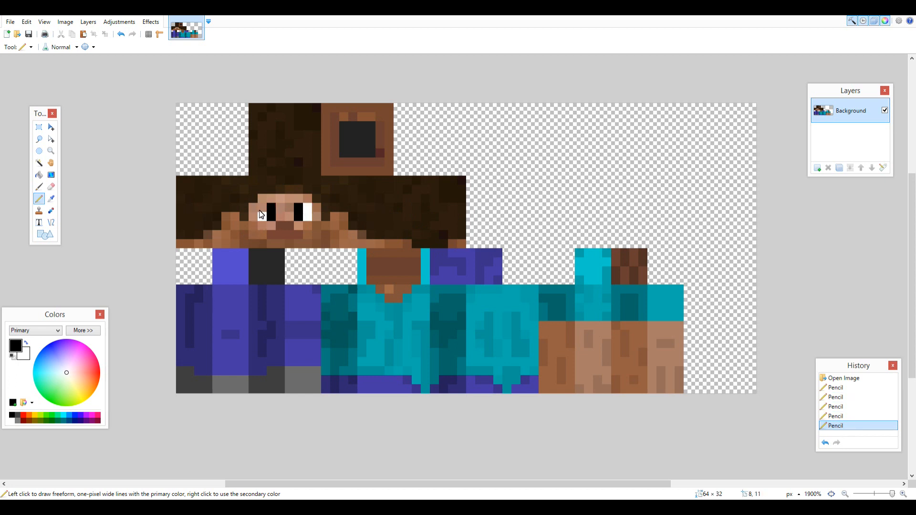
right_click(259, 209)
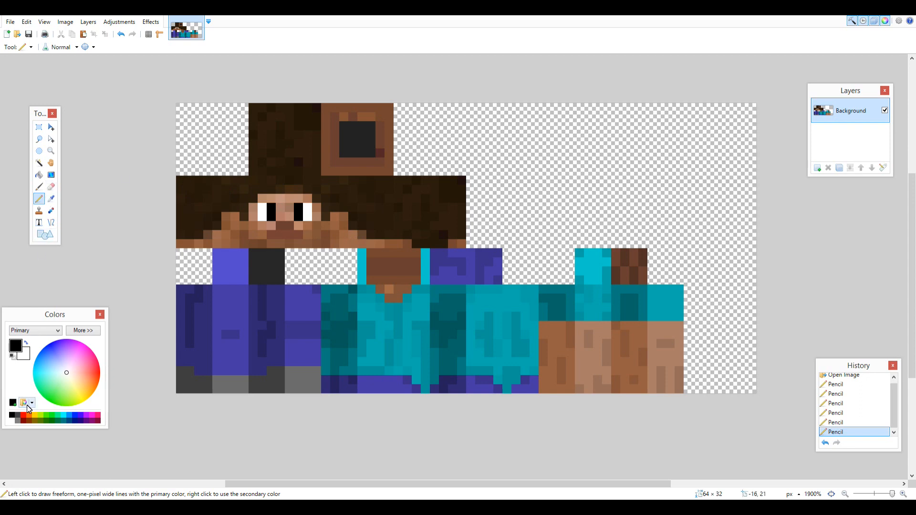
Recolour the torso and shoulder area in bright green, leaving the neck opening skin-coloured.
left_click(47, 416)
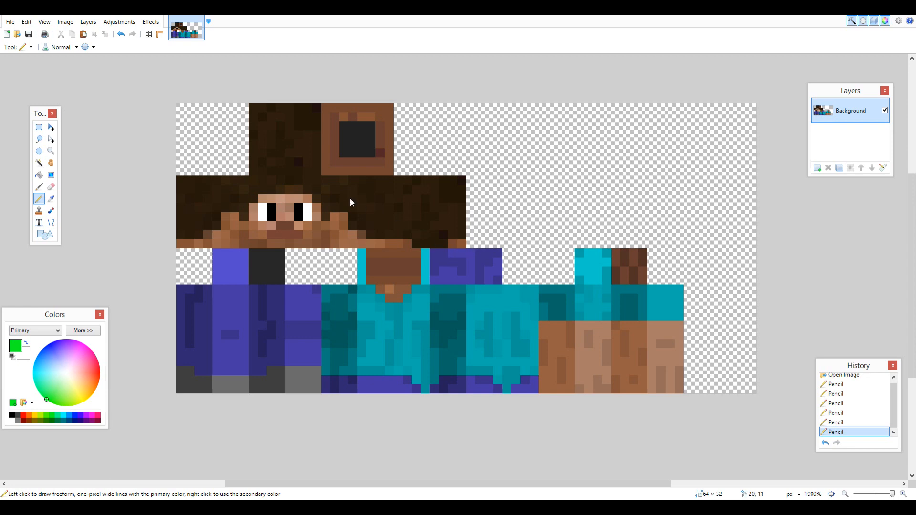
left_click_drag(361, 291, 362, 282)
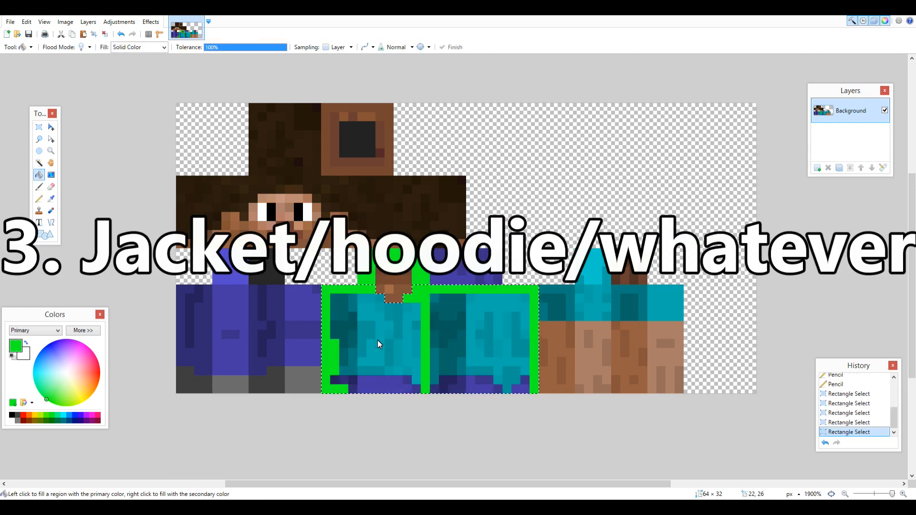
left_click(379, 344)
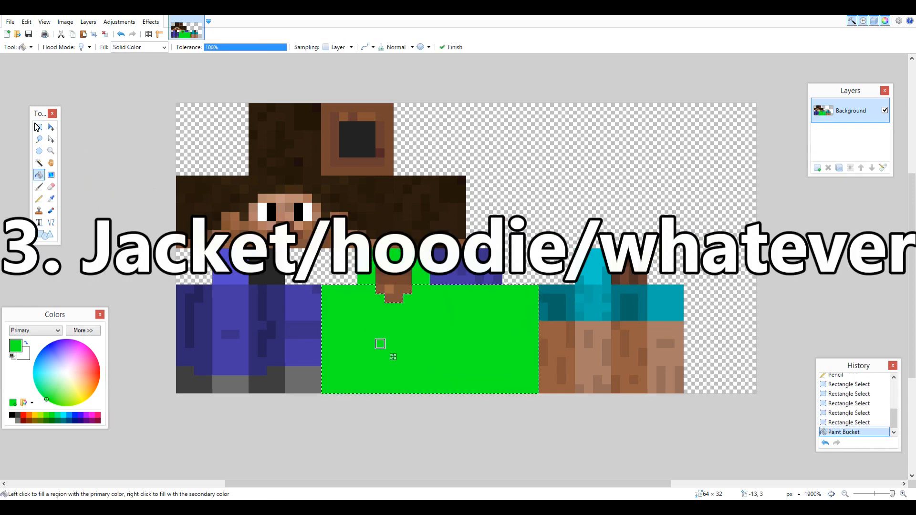
Clear the torso selection and fill the sleeves and shoulder top of the arm with bright green, leaving the hands bare.
key("s")
left_click(314, 346)
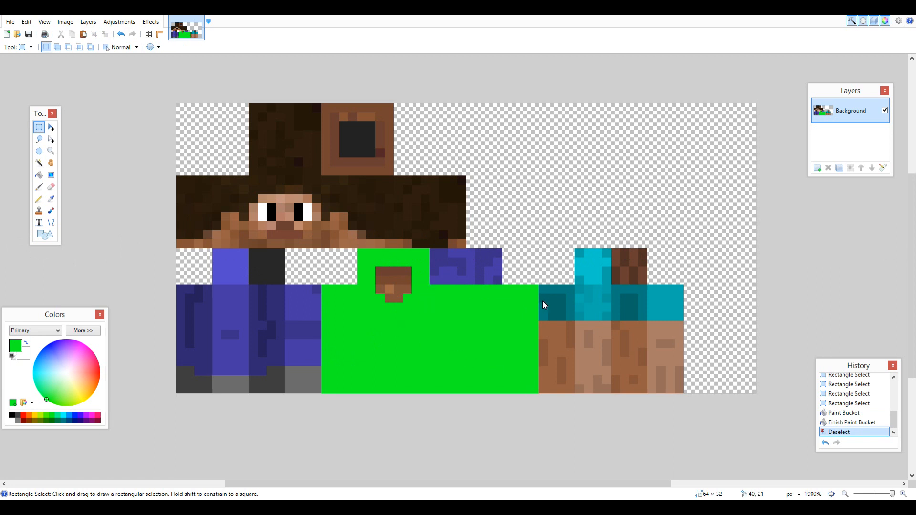
left_click_drag(541, 288, 678, 365)
left_click_drag(582, 253, 606, 285)
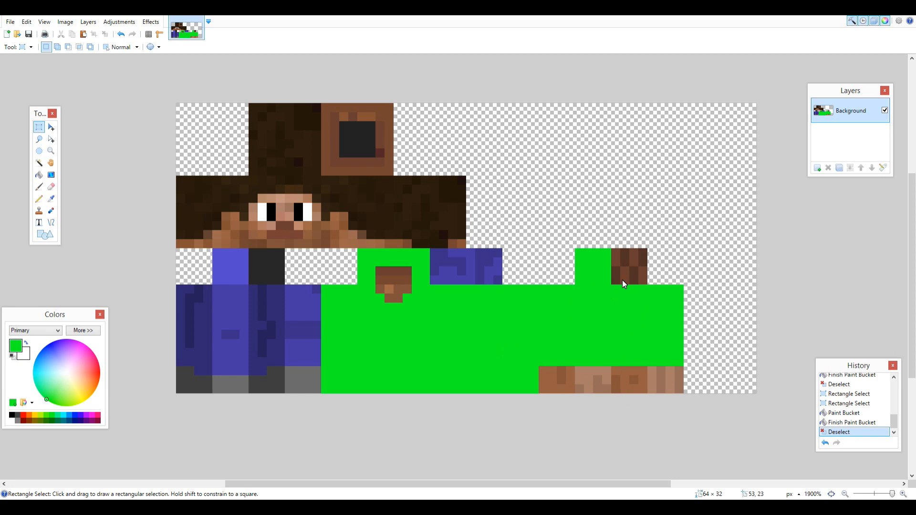
Draw one-pixel trims in darker green (00C116) along the sleeve cuffs and the jacket's bottom hem.
left_click(79, 330)
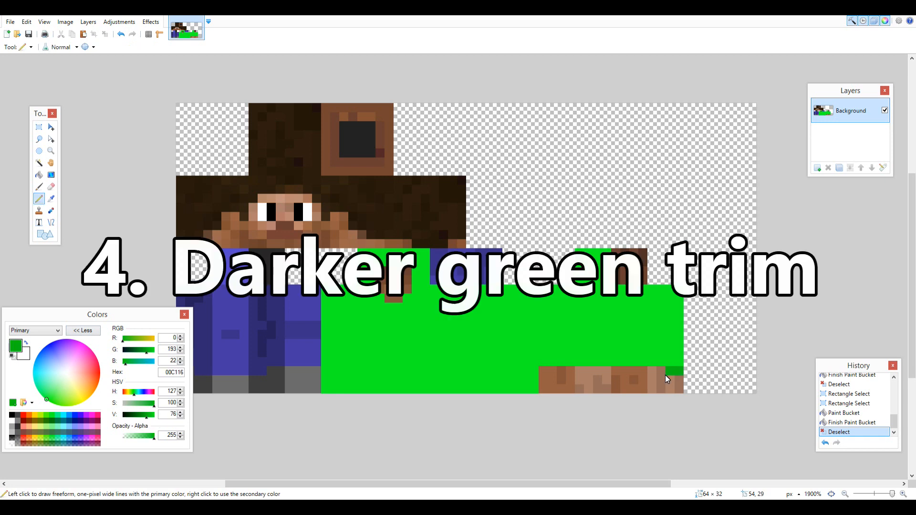
left_click(545, 376)
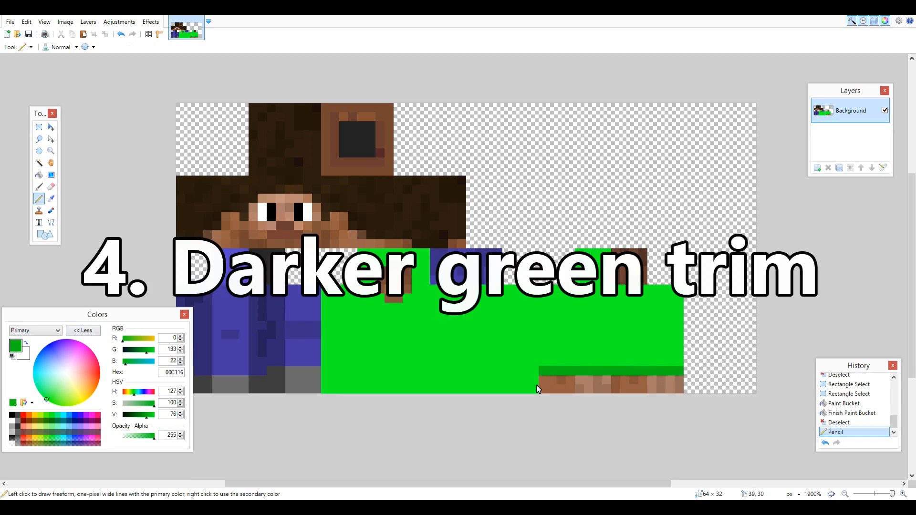
left_click_drag(347, 388, 327, 388)
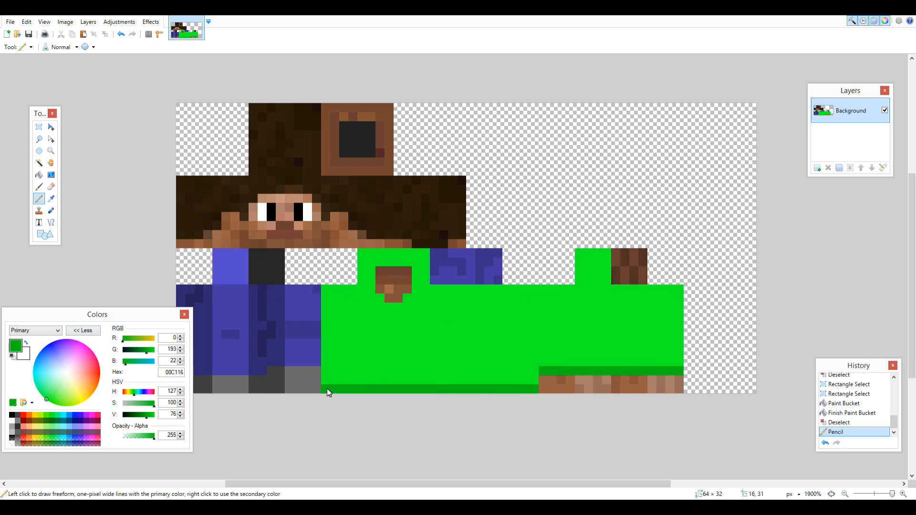
Outline the neck opening with a darker green trim, including two pixels beneath its lowest point.
mouse_move(375, 268)
left_mouse_down()
mouse_move(370, 288)
mouse_move(372, 276)
left_mouse_up()
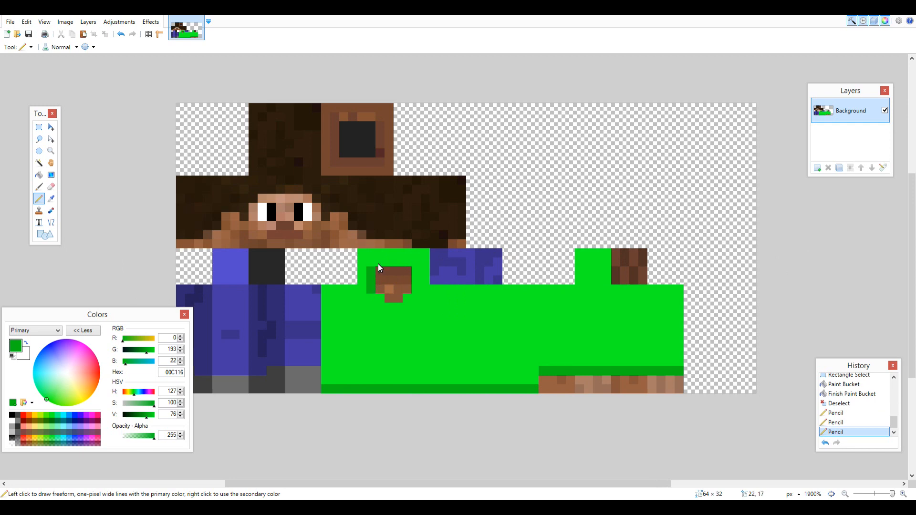
left_click(406, 265)
left_click(416, 289)
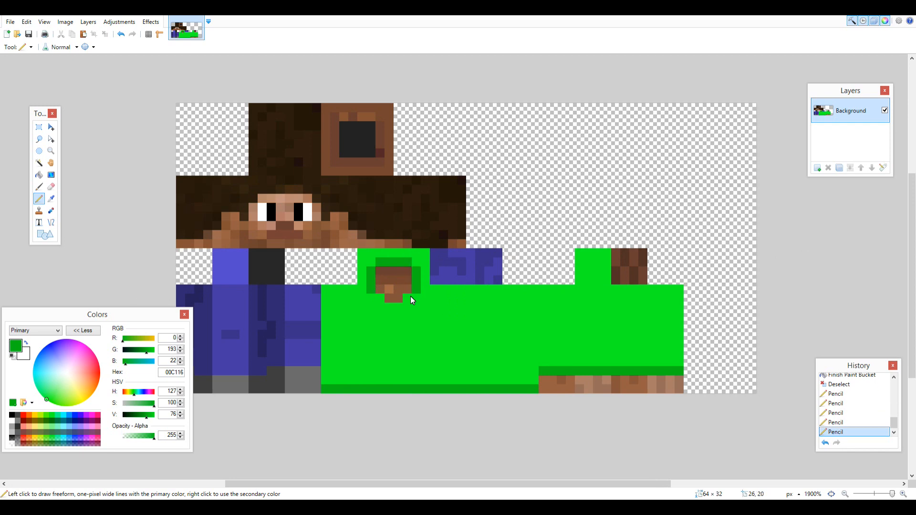
left_click_drag(396, 309, 392, 309)
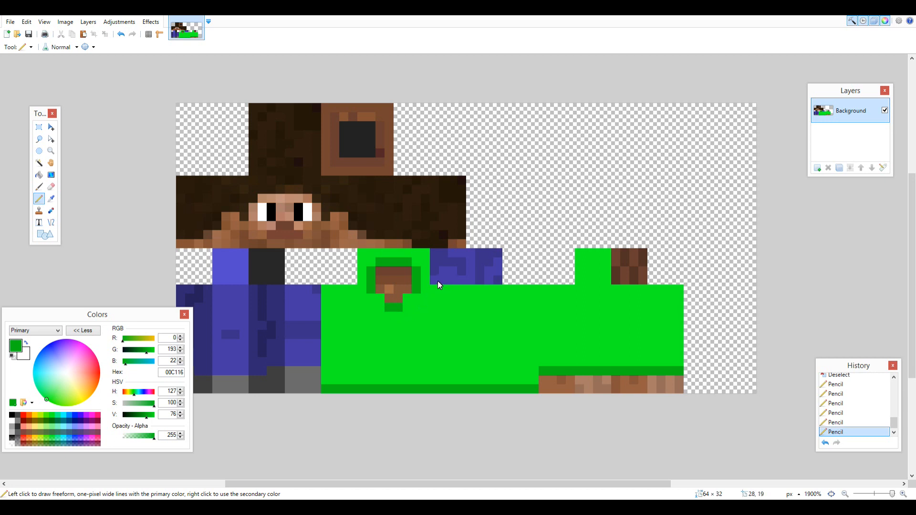
Undo the stray strokes and outline the purple patch beside the neck area with a one-pixel darker green border.
left_click_drag(490, 253, 454, 254)
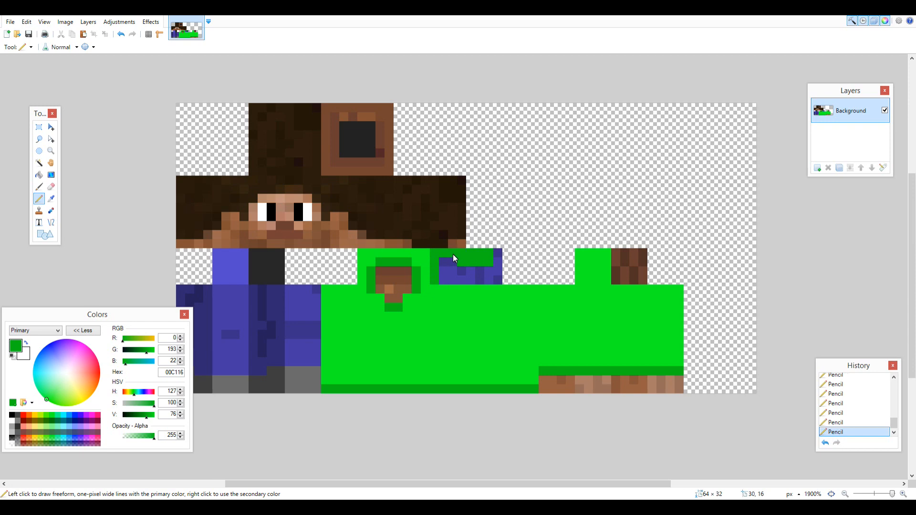
key("ctrl+z")
key("ctrl+z")
mouse_move(431, 278)
left_mouse_down()
mouse_move(472, 288)
mouse_move(499, 278)
mouse_move(502, 260)
mouse_move(440, 252)
mouse_move(434, 274)
left_mouse_up()
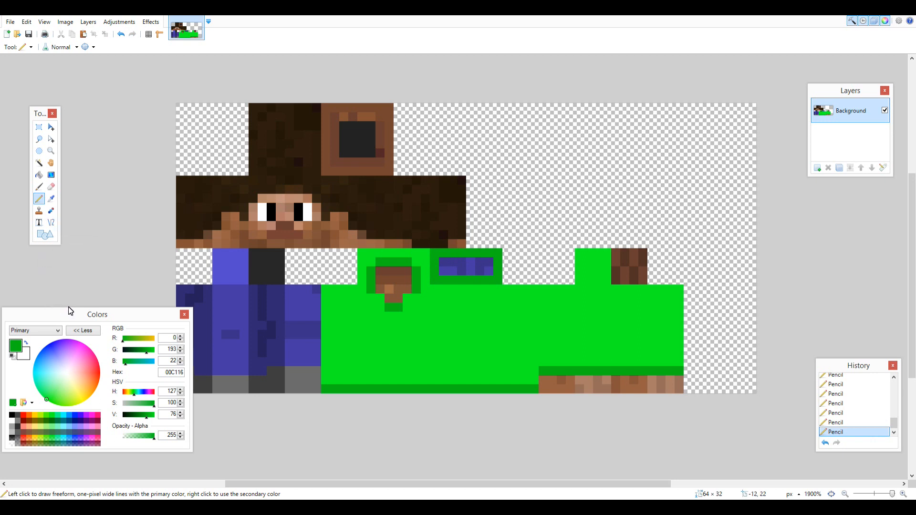
Draw two uneven black drawstrings with dark gray tips down the chest from the neck opening.
left_click(14, 416)
right_click(16, 416)
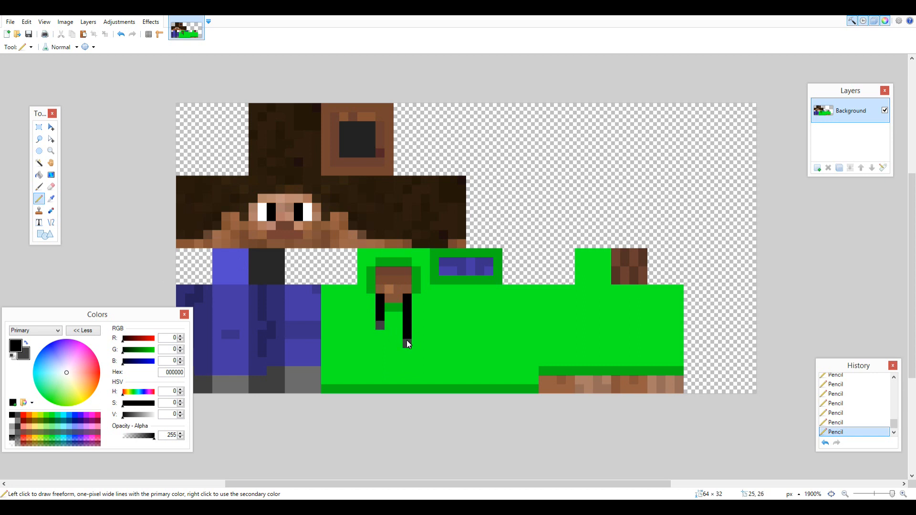
Fill the trouser legs, the hip patch above them and the green-bordered patch with bright blue (0019FF), then deselect.
key("k")
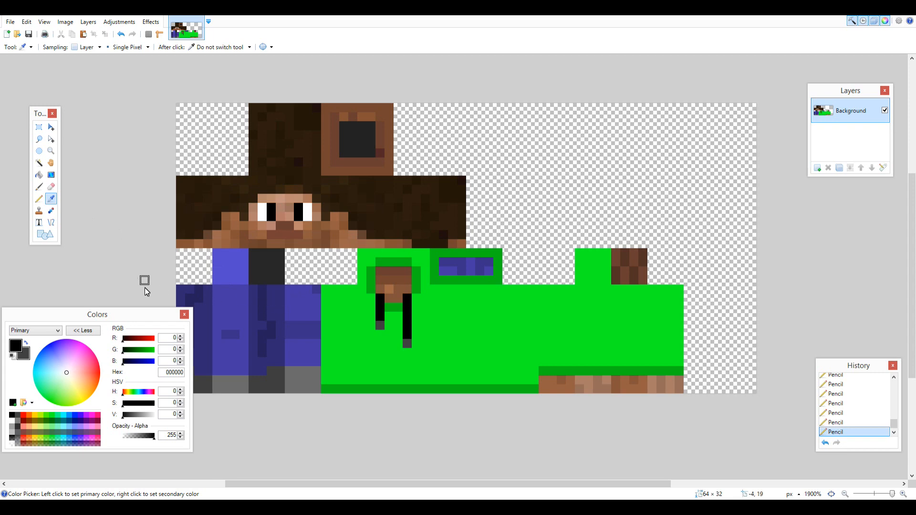
left_click_drag(50, 353, 47, 344)
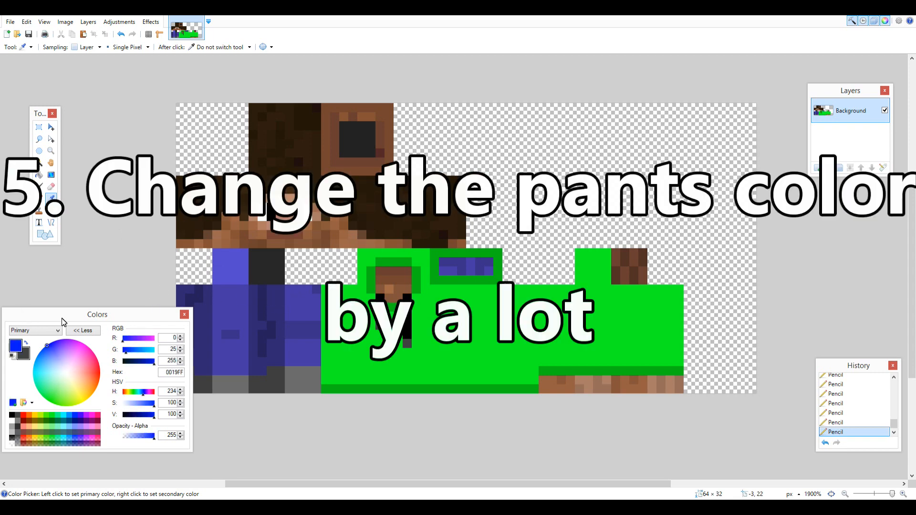
left_click(39, 198)
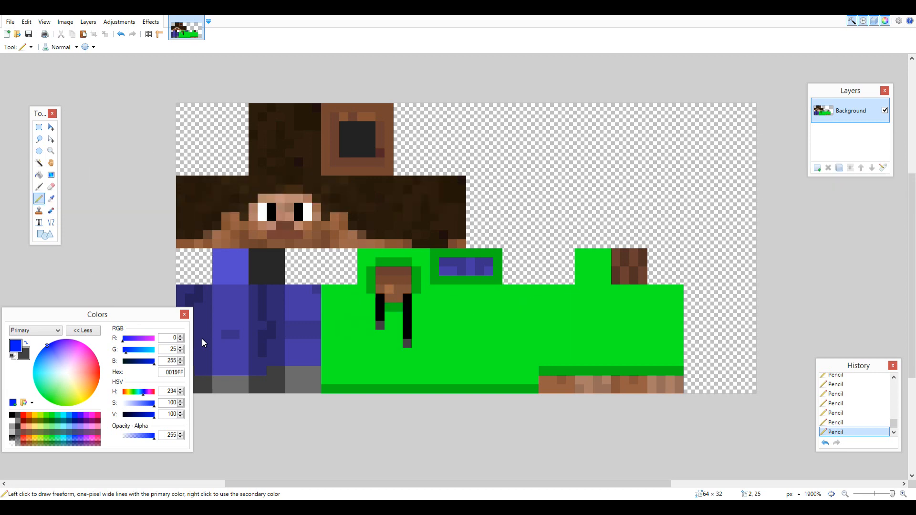
left_click(40, 126)
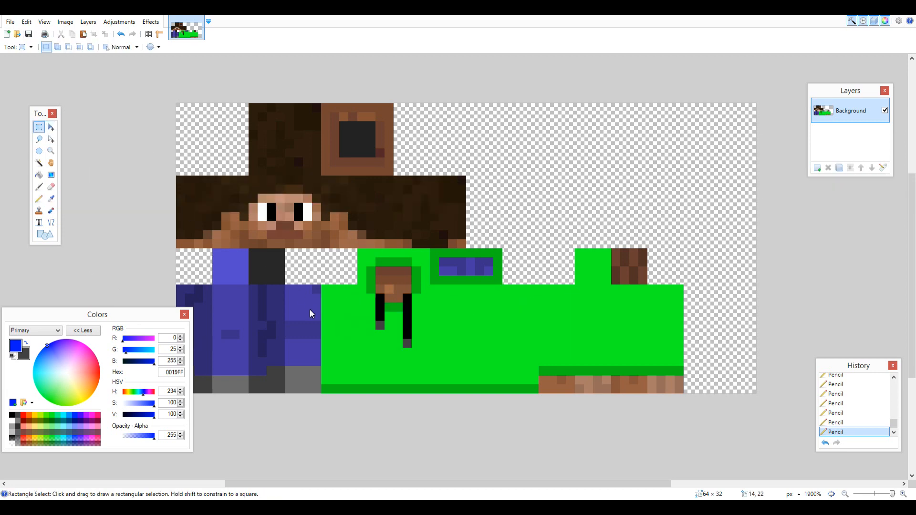
left_click_drag(317, 290, 169, 365)
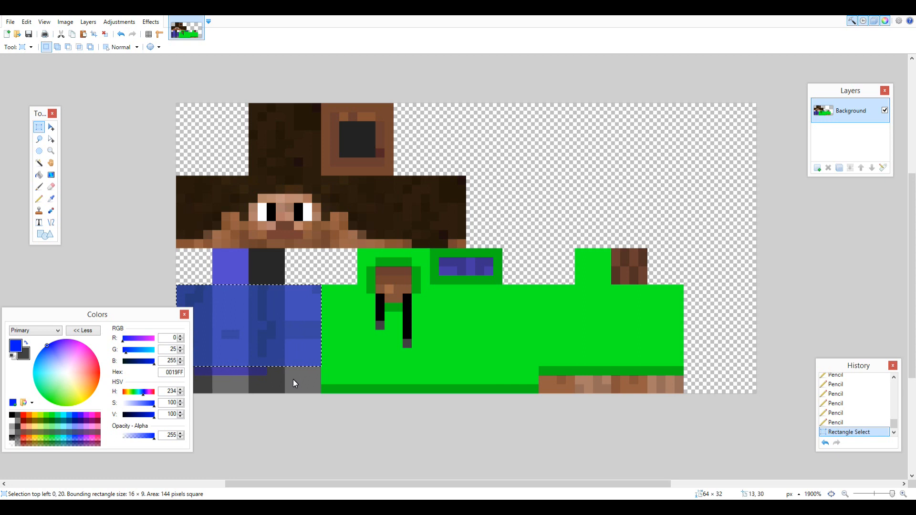
left_click_drag(260, 371, 196, 349)
left_click_drag(217, 297, 243, 256)
left_click_drag(442, 263, 491, 274)
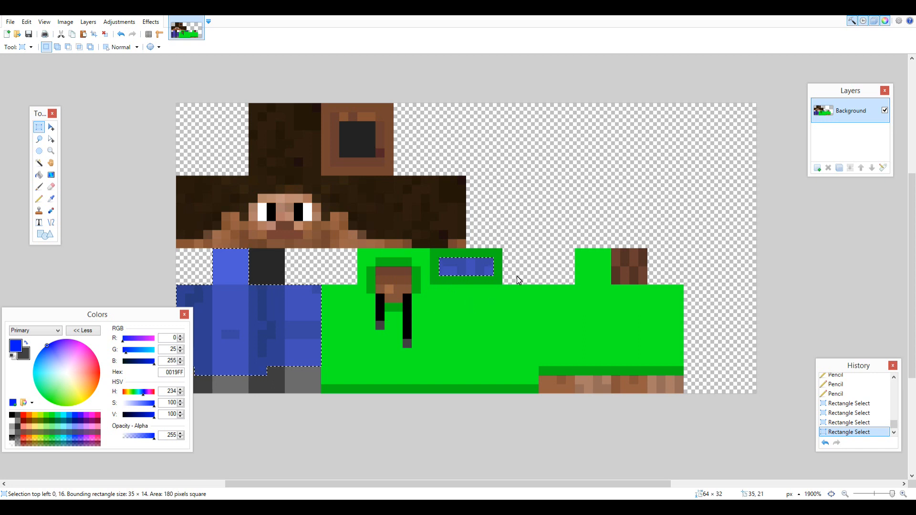
key("BackSpace")
key("ctrl+d")
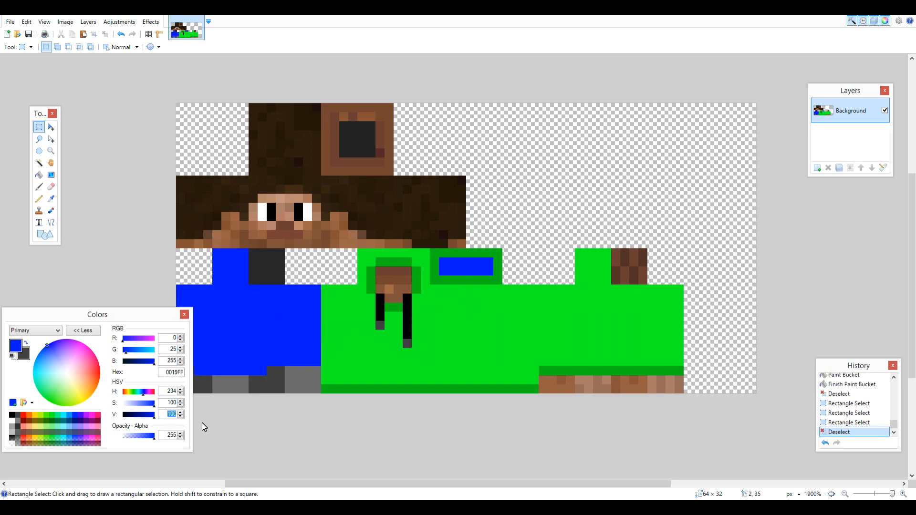
Set the blue's brightness value to 76 and draw a one-pixel trim along the trousers' lower edge above the shoes.
type("76")
left_click(39, 199)
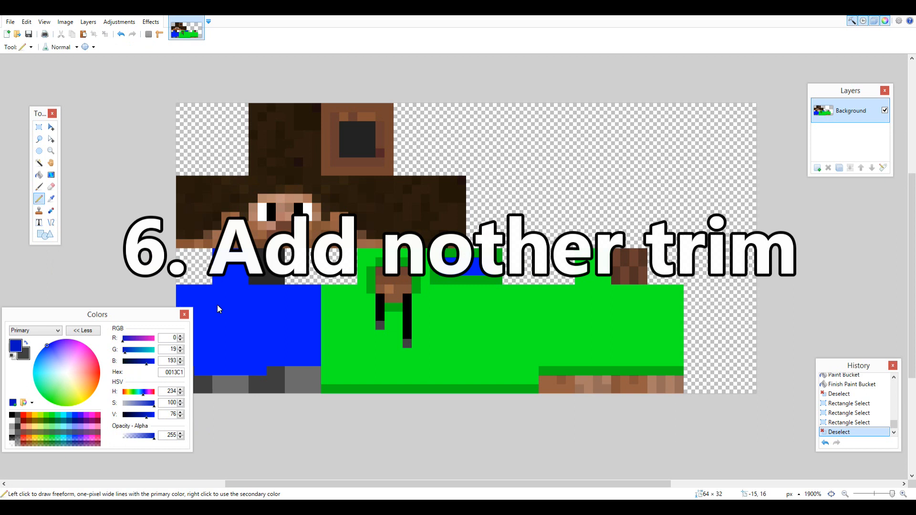
left_click(270, 362)
left_click(83, 331)
left_click_drag(187, 361, 180, 361)
left_click(262, 375)
left_click(83, 330)
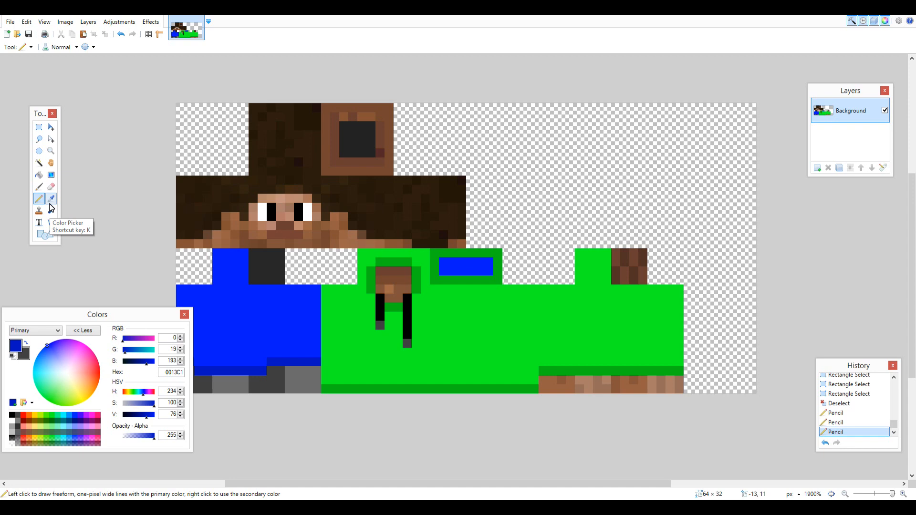
Draw a stepped hood shape four pixels high beside the back of the head, bright green with a darker green diagonal edge.
left_click(472, 220)
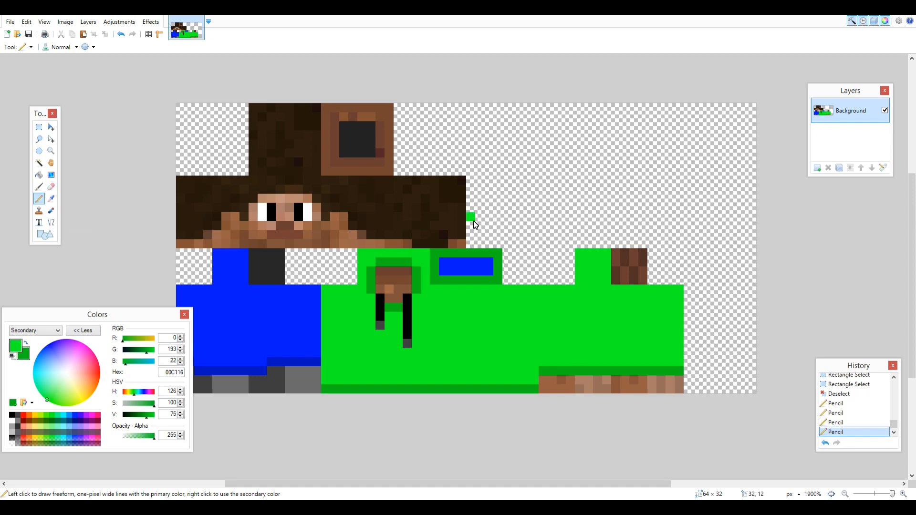
left_click(482, 226)
left_click(487, 237)
right_click(497, 241)
right_click(488, 234)
right_click(480, 227)
right_click(470, 219)
left_click_drag(472, 226, 471, 244)
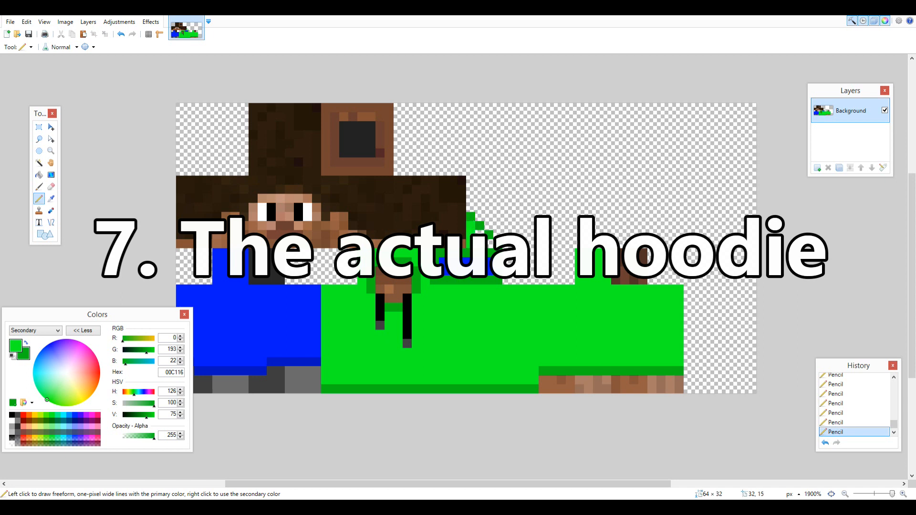
Select the 32 by 8 pixel strip beside the head and draw a darker green line inward from its far end.
key("s")
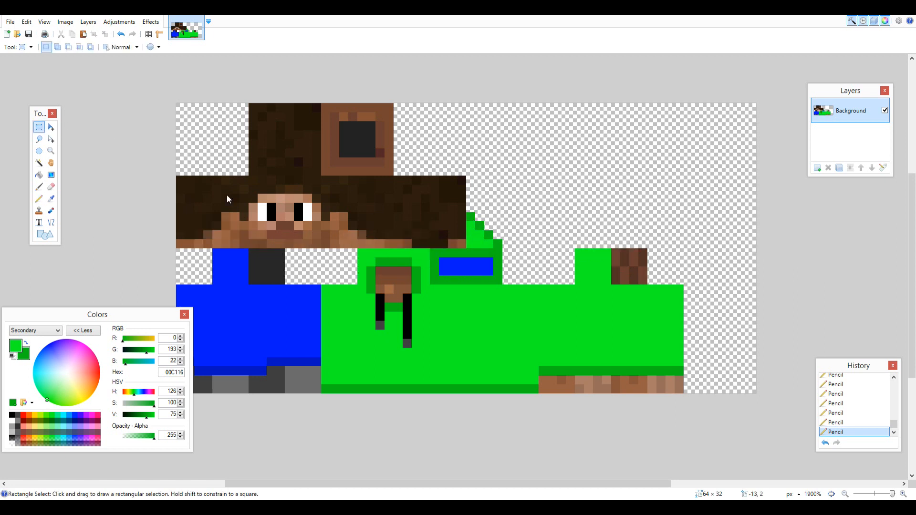
left_click_drag(472, 247, 497, 220)
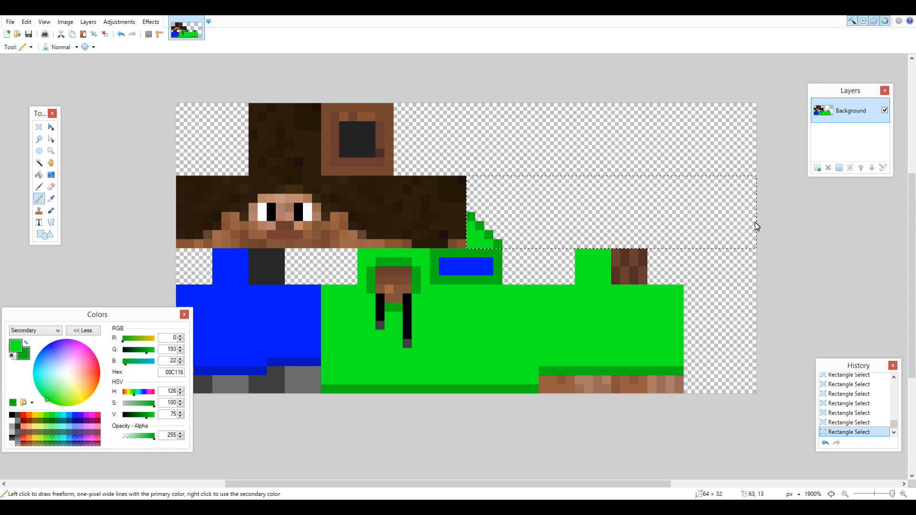
left_click(755, 221)
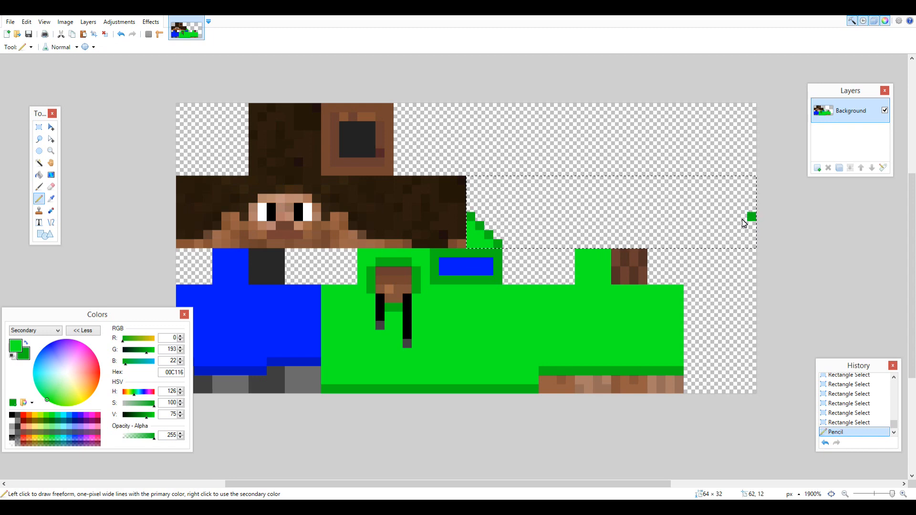
left_click(743, 219)
left_click(723, 219)
left_click(714, 217)
left_click(705, 217)
left_click(696, 218)
left_click(694, 217)
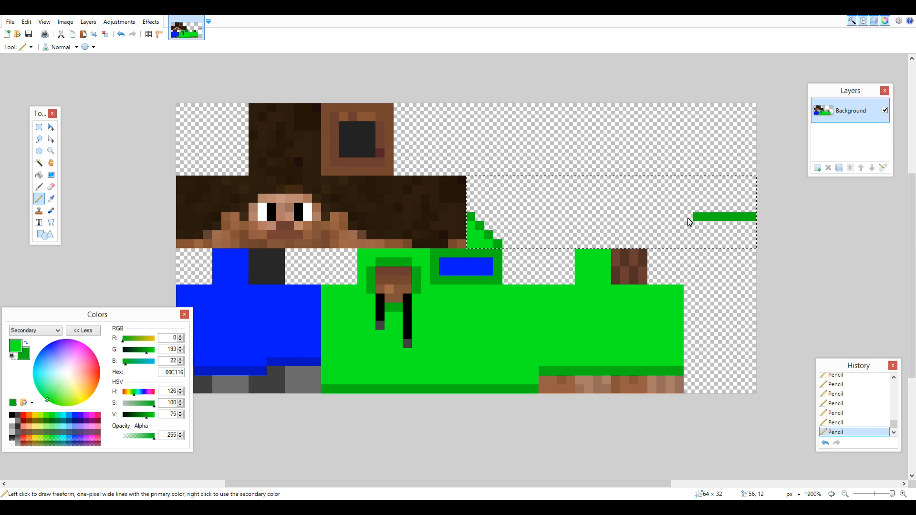
left_click(678, 217)
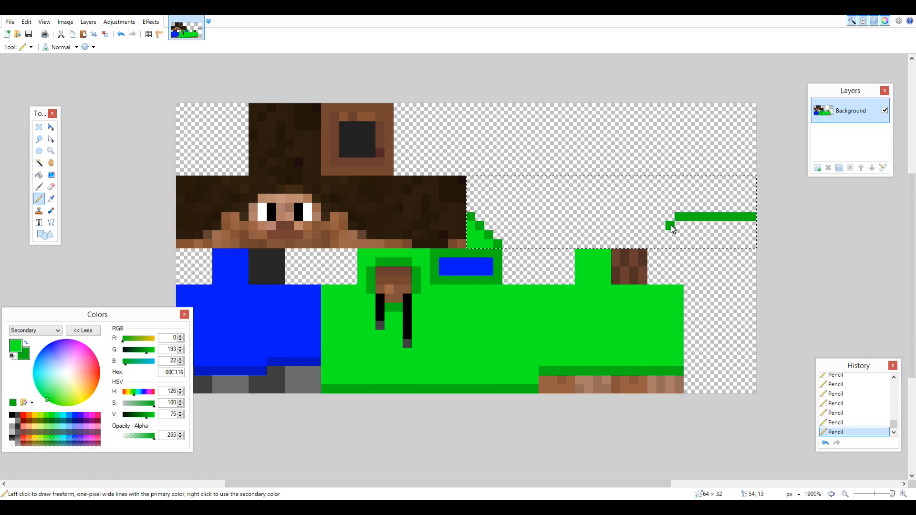
Finish the hood shape at the far end of the strip with a darker green stepped edge and a bright green fill.
right_click(661, 234)
right_click(654, 245)
mouse_move(663, 243)
left_mouse_down()
mouse_move(755, 244)
mouse_move(668, 235)
mouse_move(759, 236)
left_mouse_up()
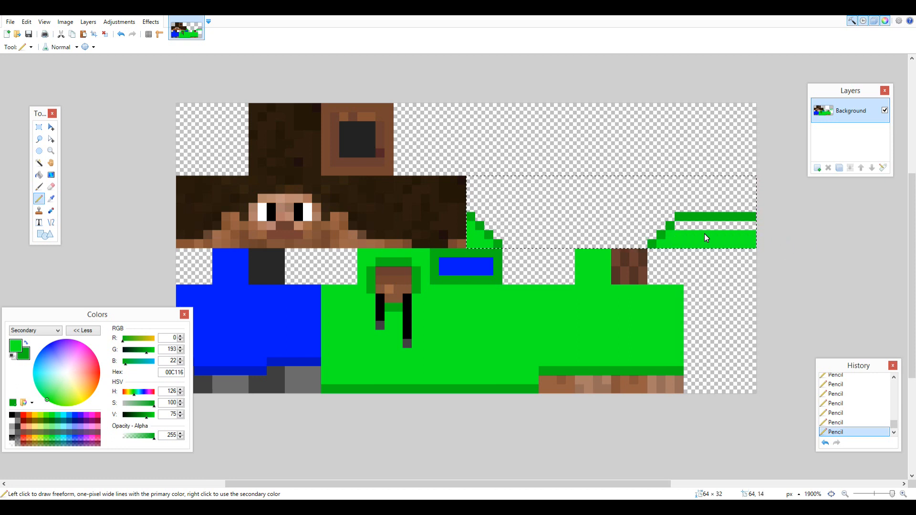
mouse_move(677, 225)
left_mouse_down()
mouse_move(786, 232)
mouse_move(726, 228)
mouse_move(816, 220)
left_mouse_up()
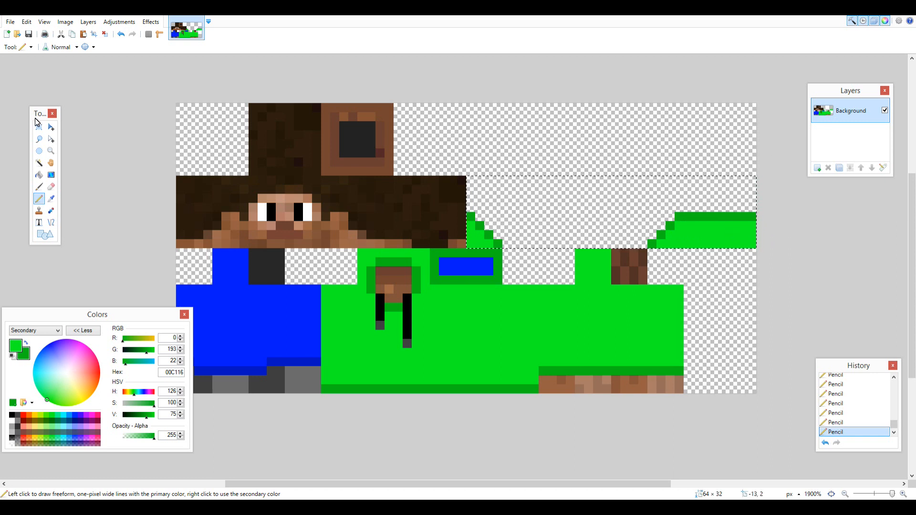
Select the 8 by 8 pixel square at 48, 0 and paint its upper half bright green with a darker green lower edge.
key("s")
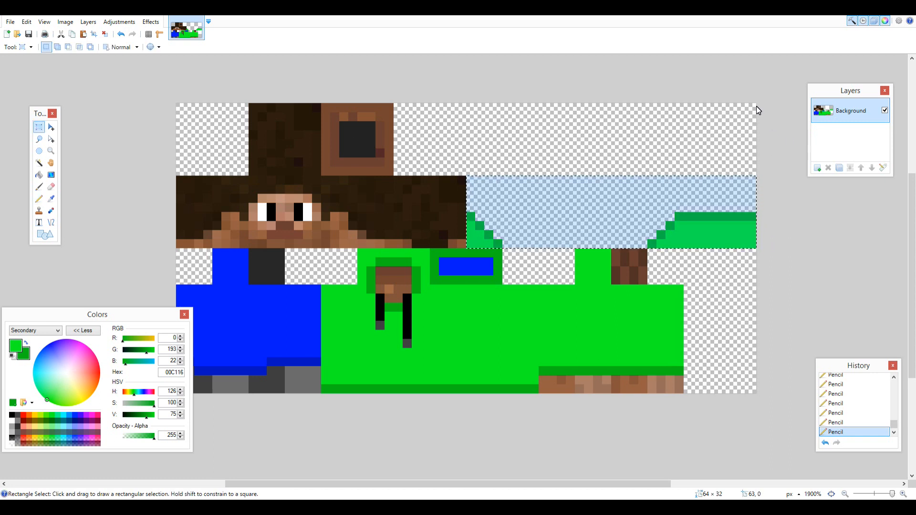
left_click_drag(757, 107, 685, 172)
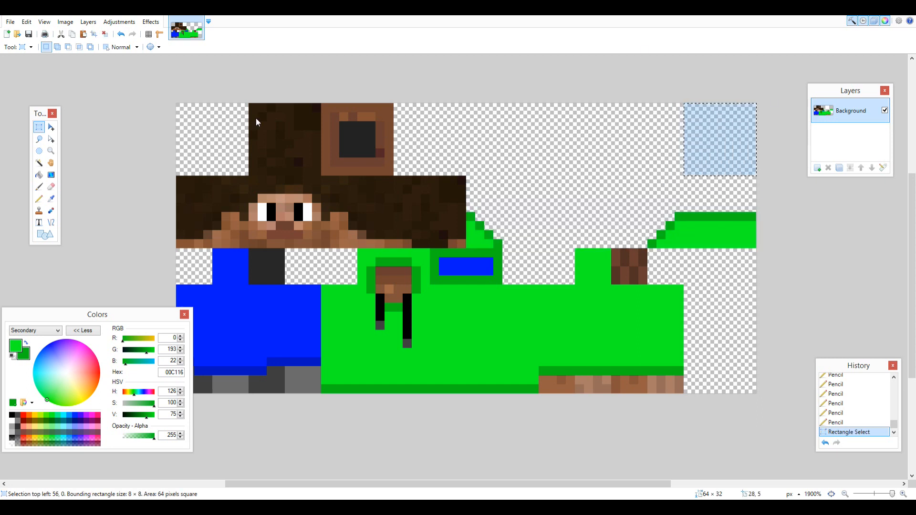
left_click(51, 138)
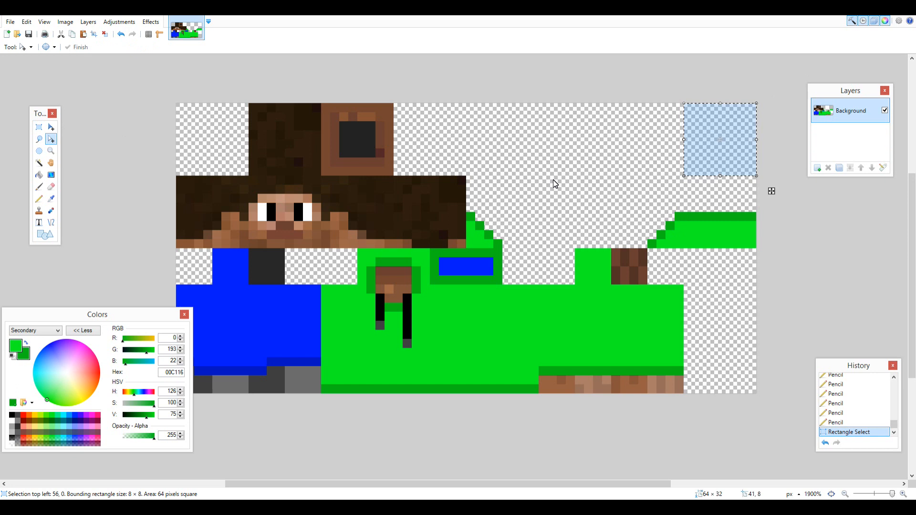
left_click_drag(771, 191, 699, 191)
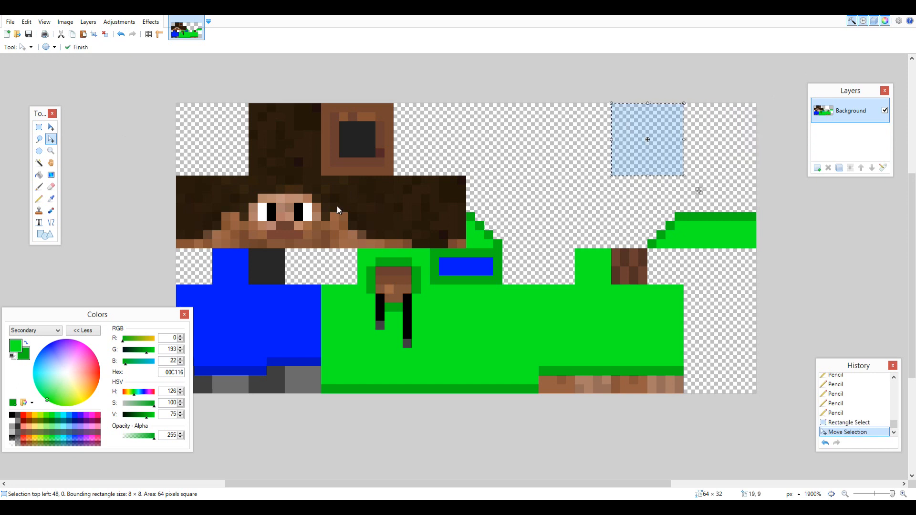
left_click(38, 201)
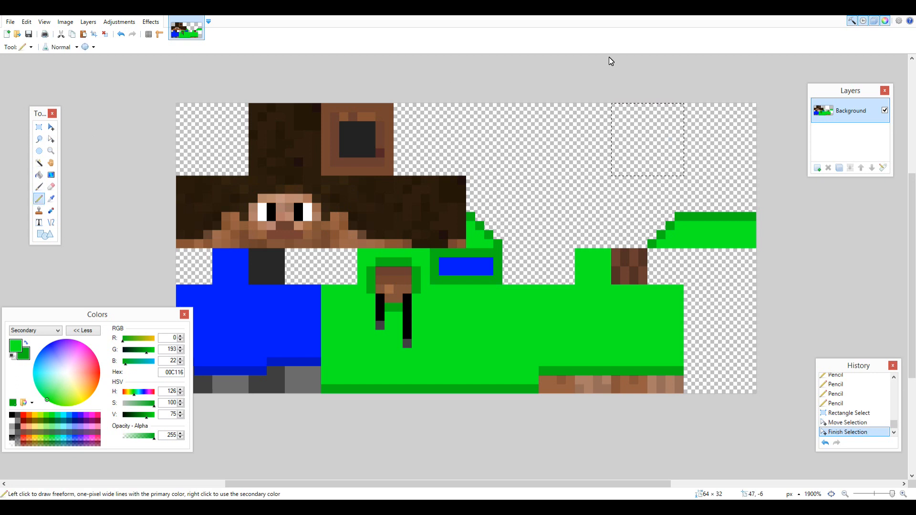
mouse_move(611, 110)
left_mouse_down()
mouse_move(713, 112)
mouse_move(626, 120)
left_mouse_up()
left_click_drag(625, 118, 643, 117)
Select the shoes below the trouser trim and the dark grey sole patch, fill them with bright pink, then deselect.
mouse_move(316, 372)
left_mouse_down()
mouse_move(281, 398)
mouse_move(317, 375)
mouse_move(275, 398)
mouse_move(165, 393)
mouse_move(146, 380)
mouse_move(159, 397)
left_mouse_up()
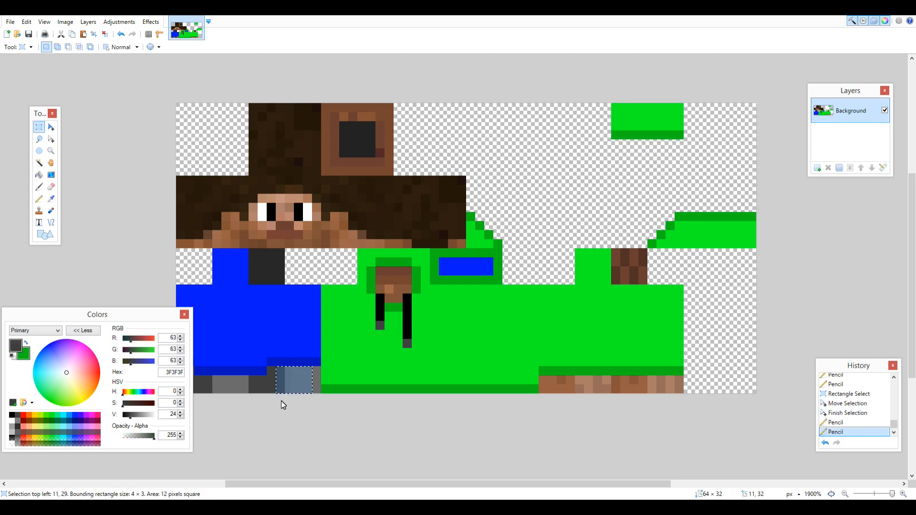
left_click(90, 331)
left_click_drag(255, 283, 286, 247)
left_click(52, 200)
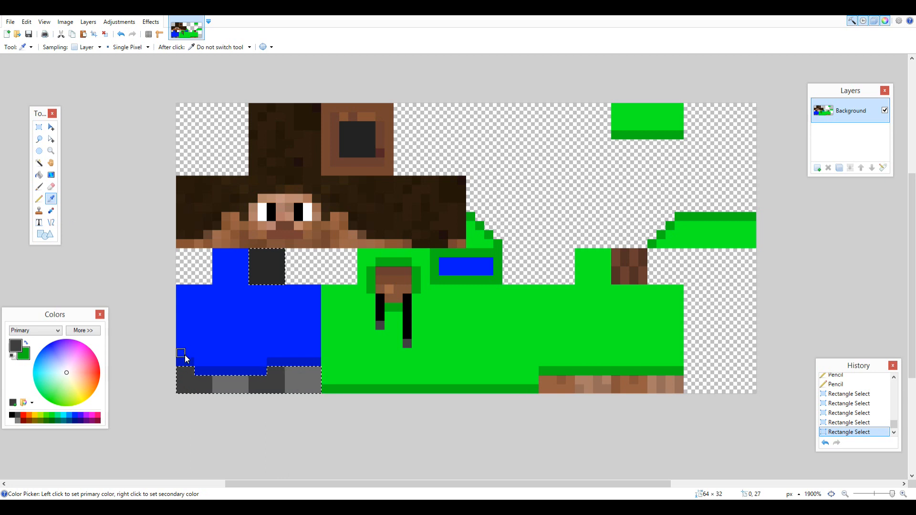
left_click(90, 349)
left_click(39, 175)
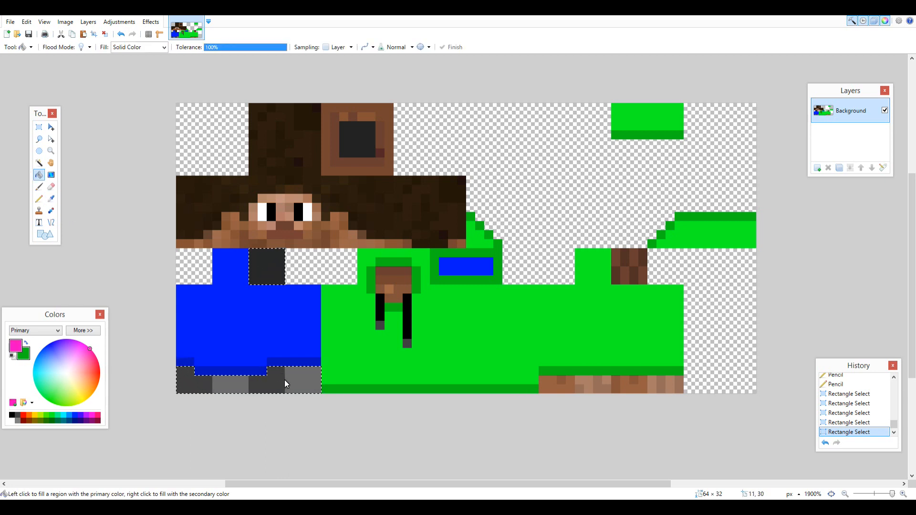
left_click(285, 379)
left_click(39, 126)
key("ctrl+d")
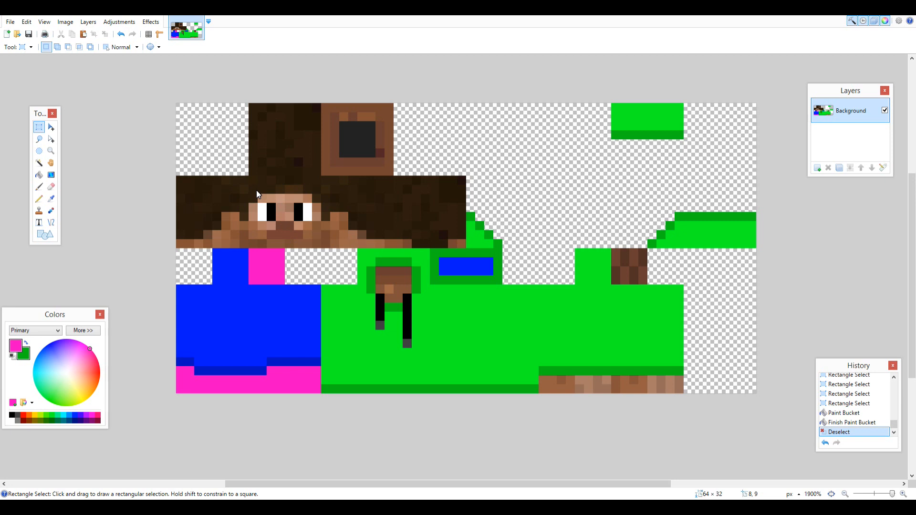
Select the hair areas on the top, front, sides and back of the head and recolour them dark brown (491C00).
left_click_drag(253, 191, 314, 99)
left_click_drag(314, 198, 458, 180)
left_click_drag(459, 180, 329, 211)
mouse_move(326, 216)
left_mouse_down()
mouse_move(329, 205)
mouse_move(354, 219)
mouse_move(425, 222)
left_mouse_up()
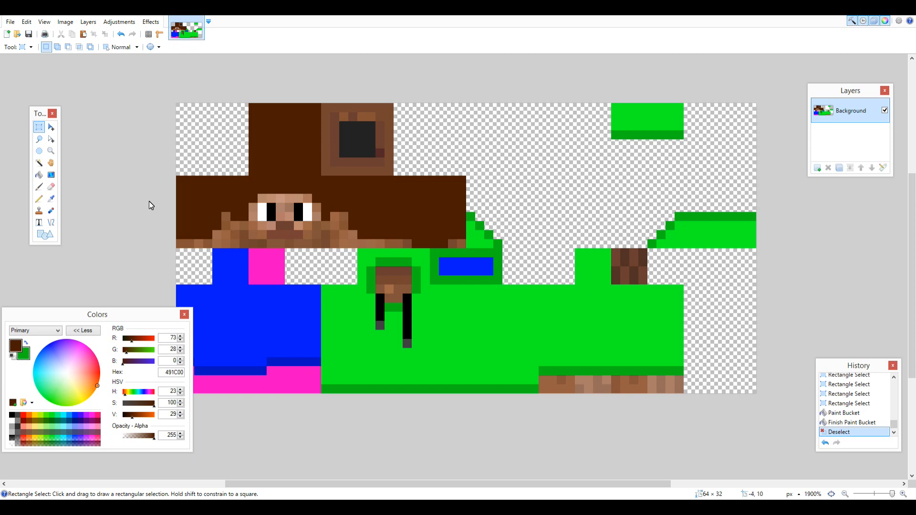
Tidy the hairline beside the face and at the back of the head by painting stray skin pixels dark brown with the Pencil.
left_click(39, 198)
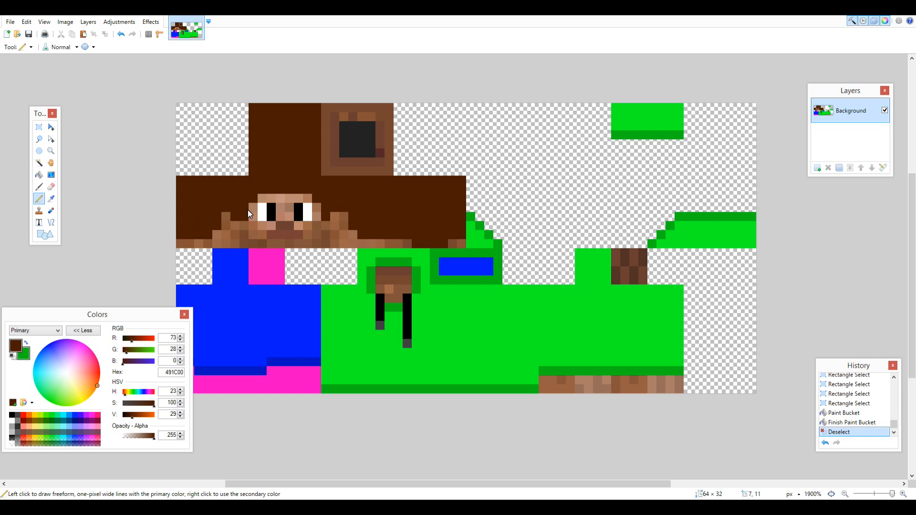
left_click(227, 215)
left_click(228, 223)
left_click_drag(193, 243, 178, 247)
left_click(459, 243)
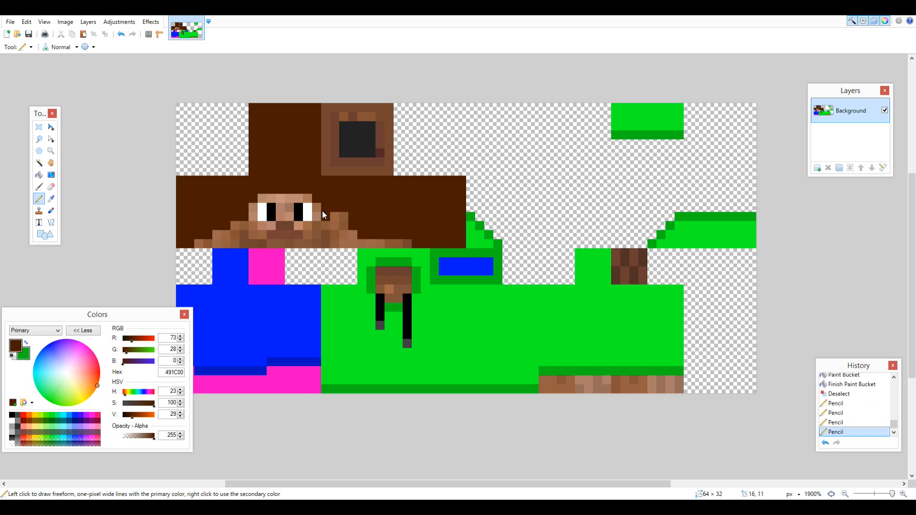
left_click_drag(334, 218, 342, 234)
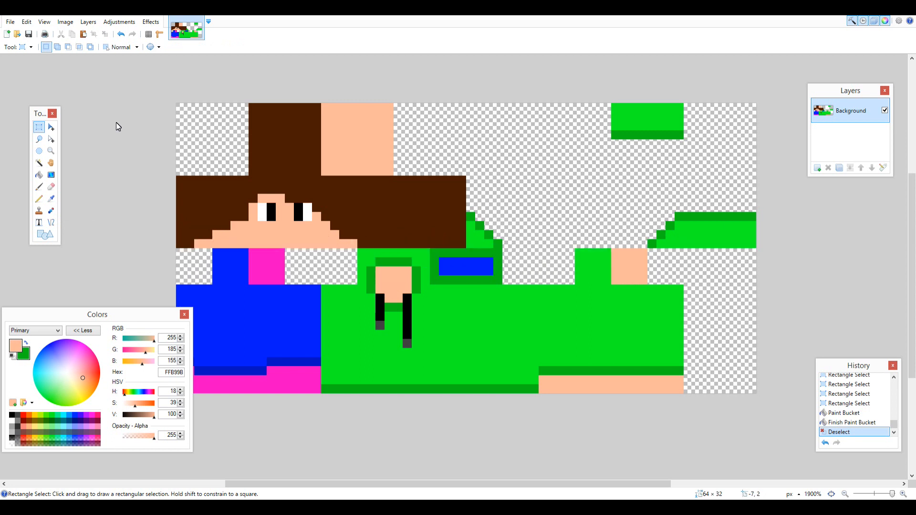
Move both eyes down one pixel, redrawing them in white and black and covering their old upper row with skin colour FFB99B.
left_click(51, 198)
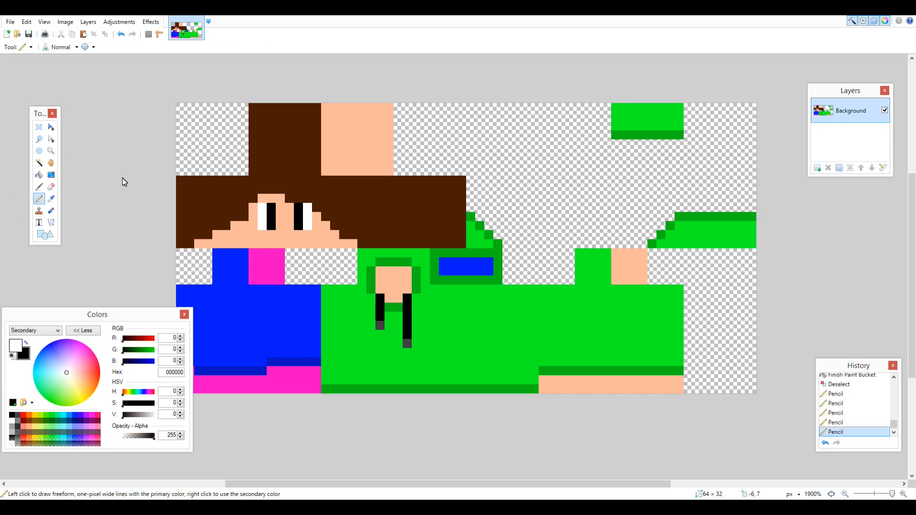
left_click(51, 199)
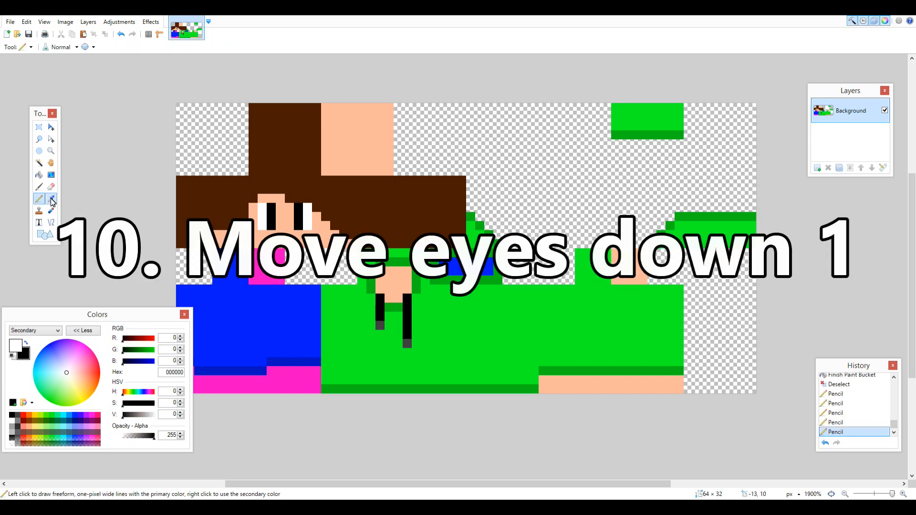
left_click(39, 199)
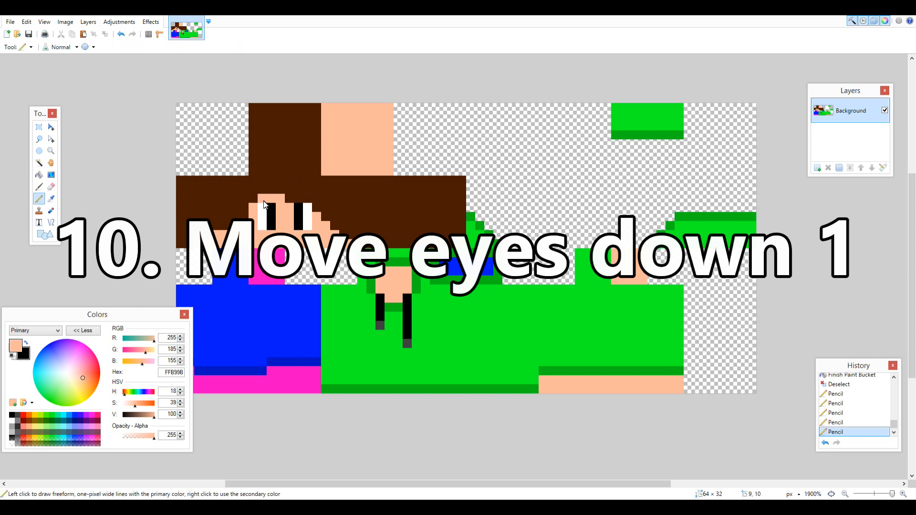
left_click_drag(277, 208, 305, 207)
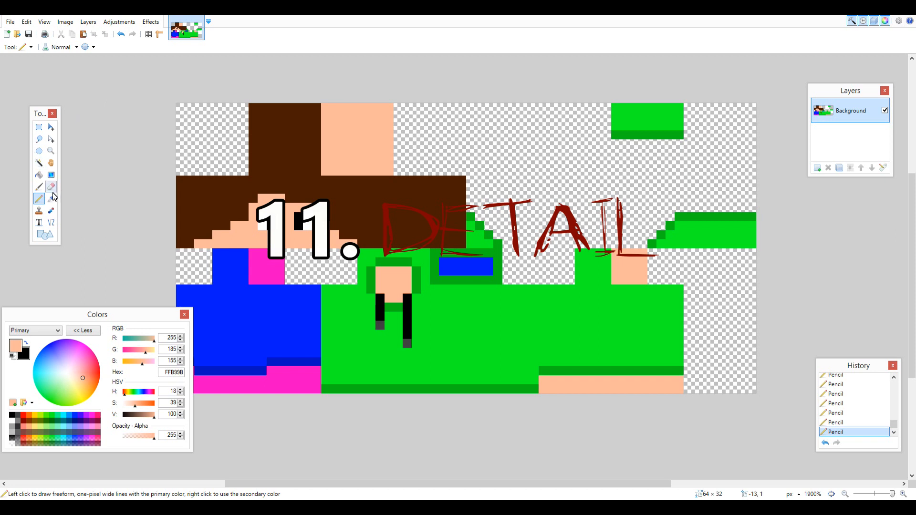
Select the trousers, shoes and hoodie areas including their trims with the Magic Wand at 0% tolerance.
left_click(39, 163)
left_click_drag(223, 47, 189, 47)
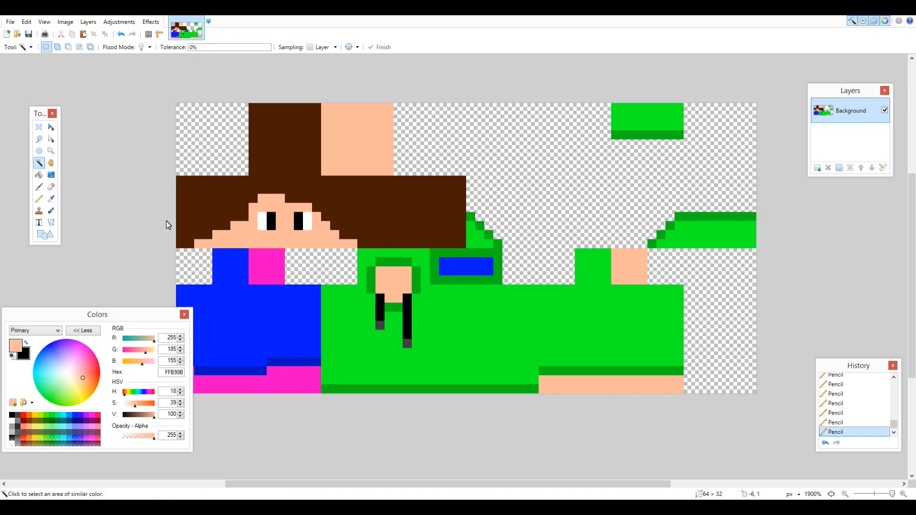
left_click(253, 326)
left_click(281, 362, "ctrl+shift")
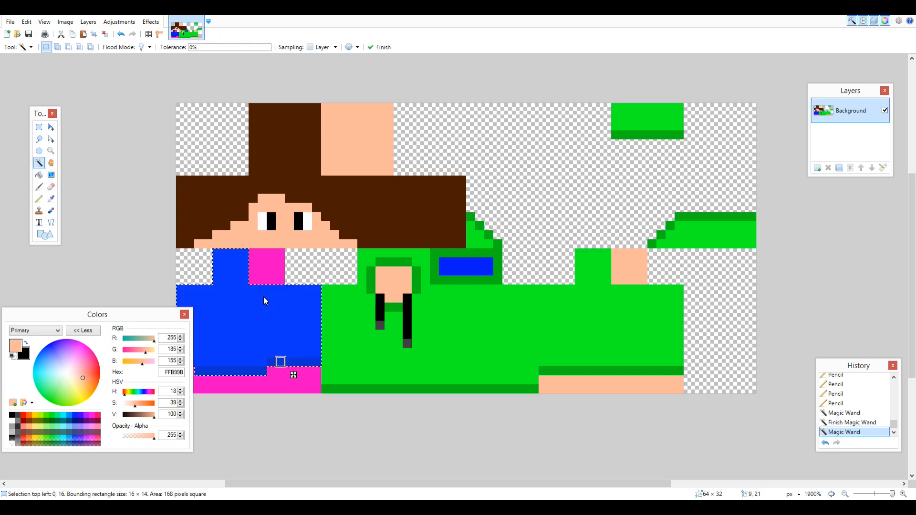
left_click(271, 290, "ctrl+shift")
Add noise to the selected clothing with intensity 20 and colour saturation 0.
left_click(150, 21)
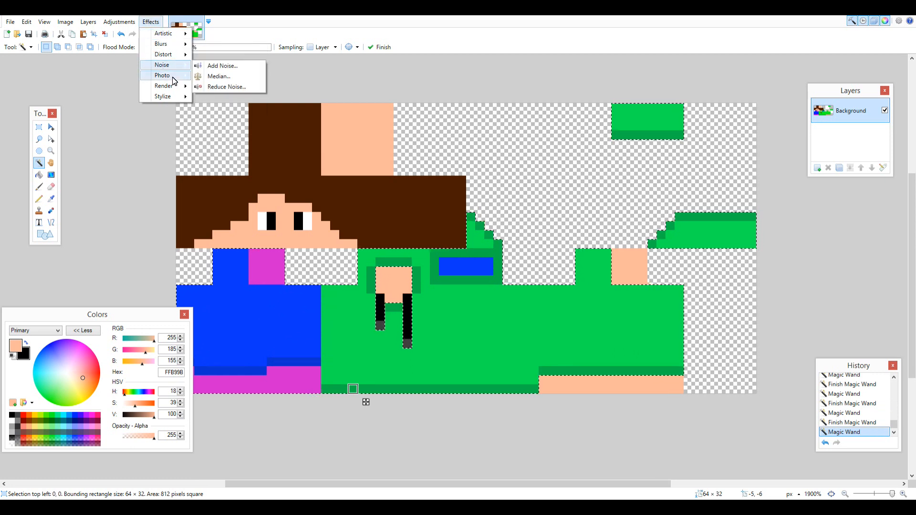
mouse_move(170, 74)
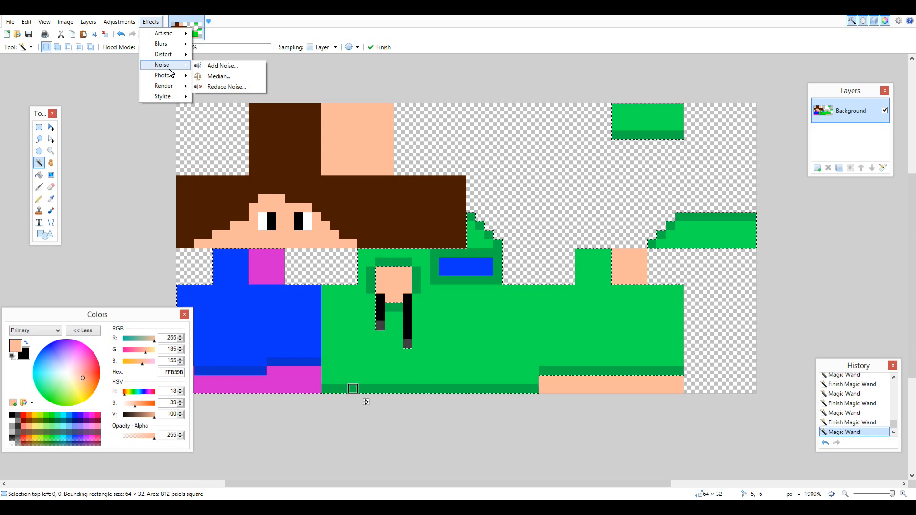
left_click(208, 69)
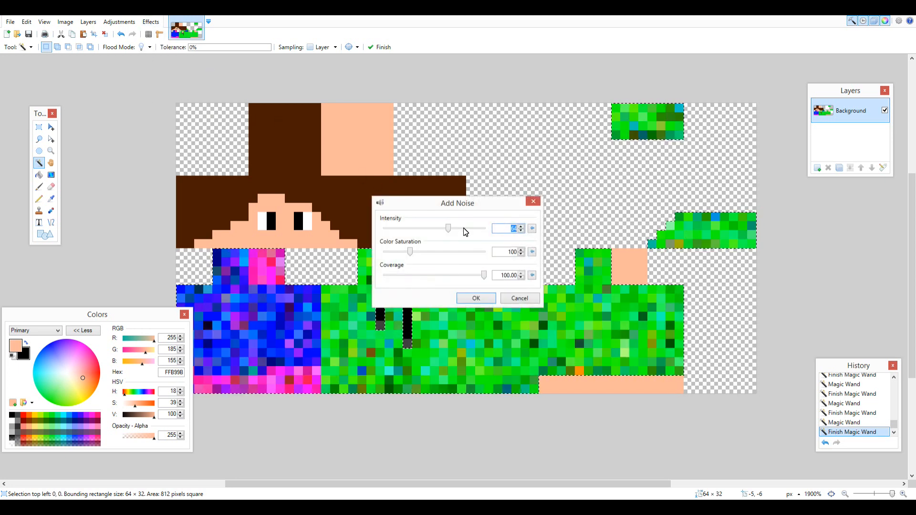
left_click_drag(454, 207, 420, 101)
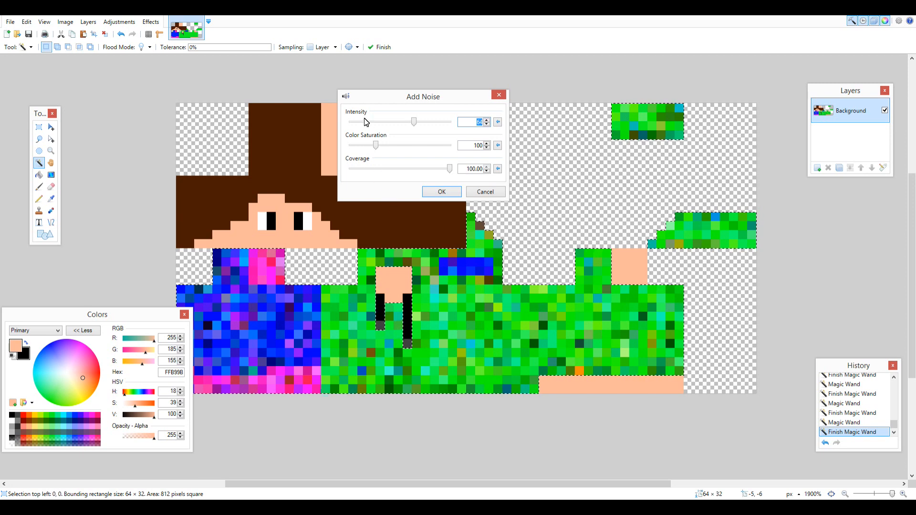
left_click_drag(376, 146, 218, 136)
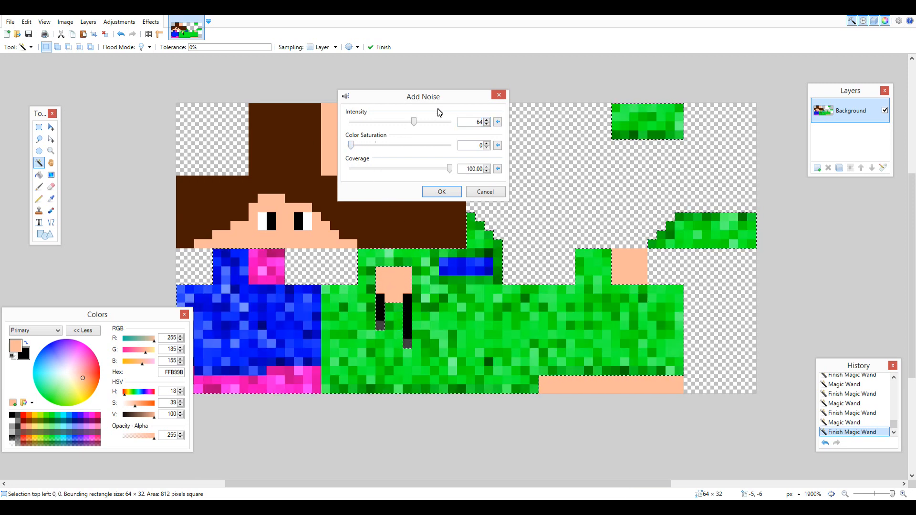
double_click(472, 122)
type("2")
type("0")
left_click(438, 195)
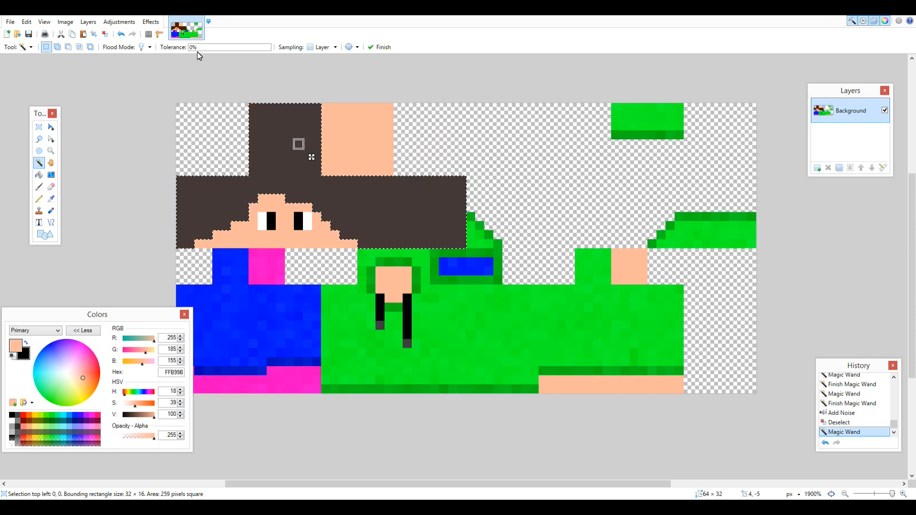
Repeat the Add Noise effect on the selected brown hair, then deselect.
left_click(151, 21)
left_click(176, 30)
left_click(39, 127)
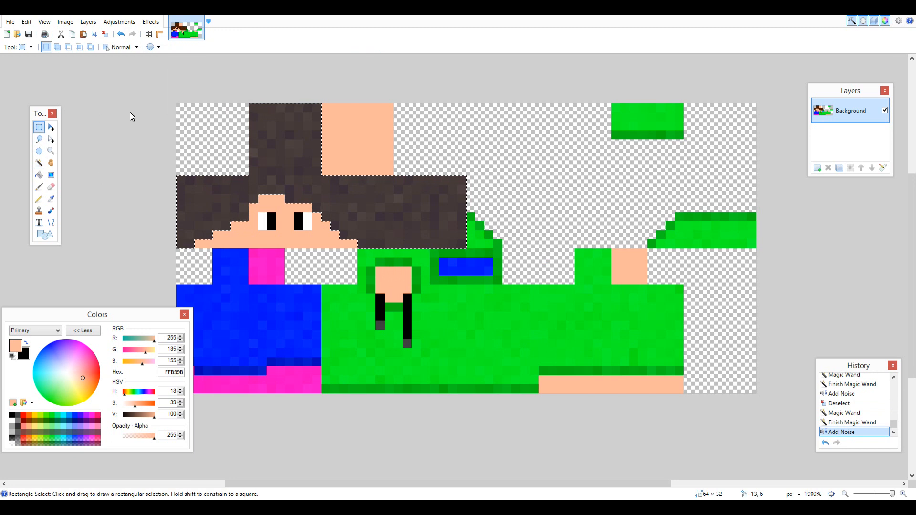
key("ctrl+d")
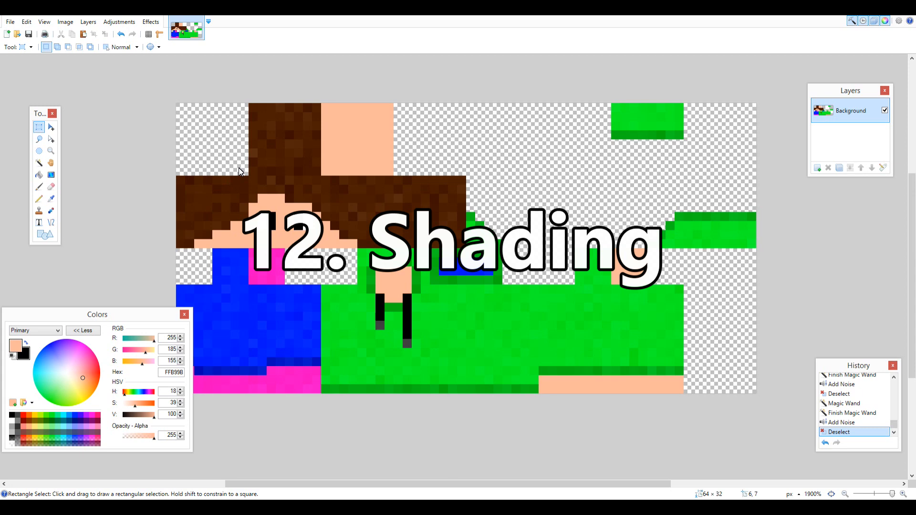
Add a new layer and set the primary Pencil colour to black with an opacity of 0.
left_click(816, 168)
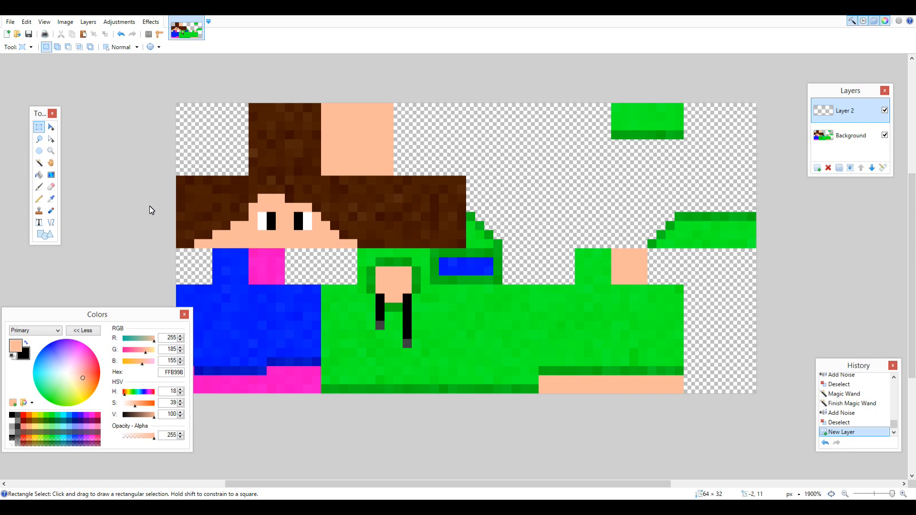
left_click(39, 198)
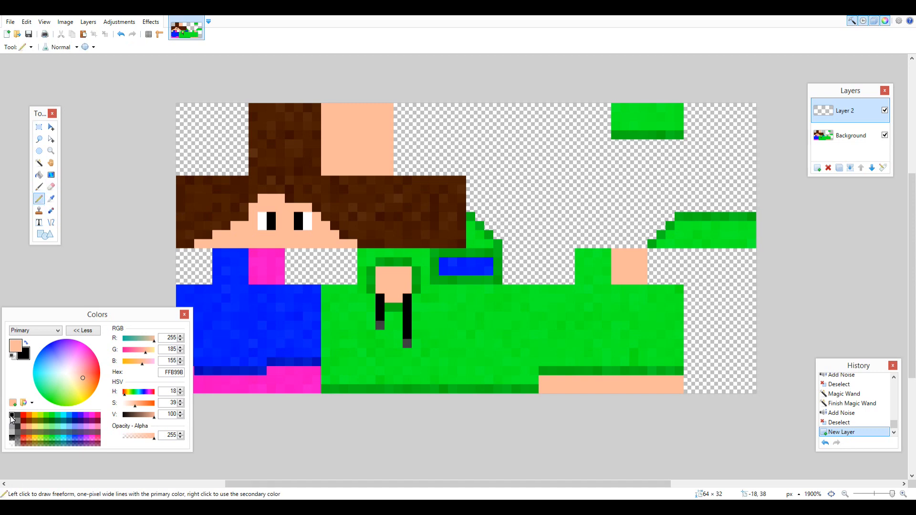
left_click(12, 416)
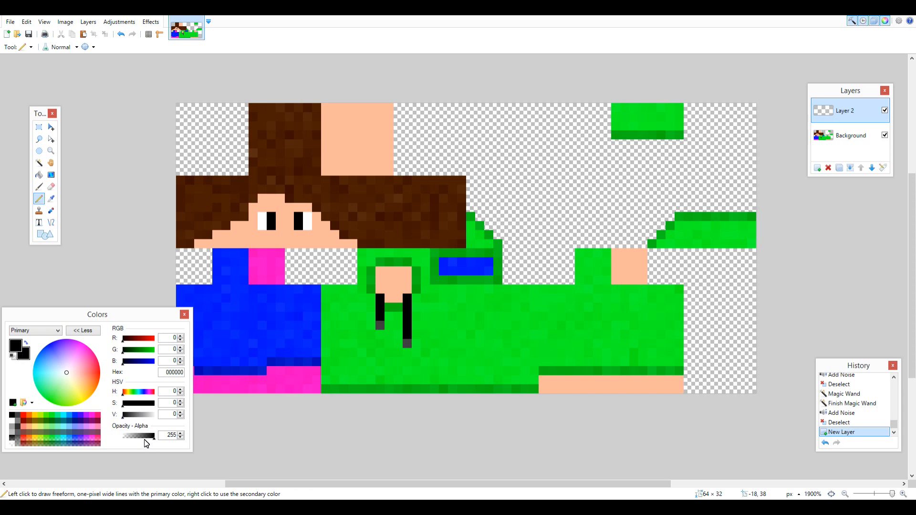
left_click_drag(146, 440, 13, 434)
Select the empty 8 × 8 px square at the canvas's upper-left corner and pencil black shading inside it, raising the opacity to 12.
left_click(39, 127)
left_click_drag(176, 103, 250, 177)
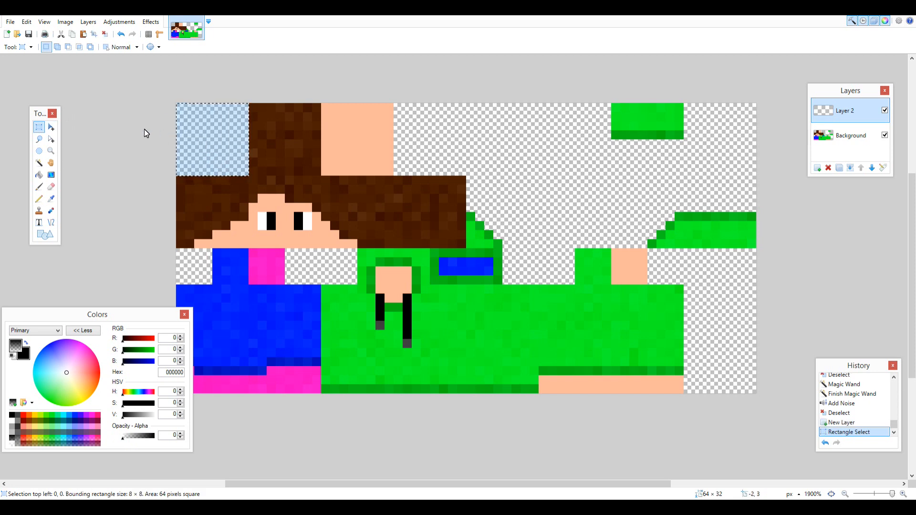
left_click(42, 199)
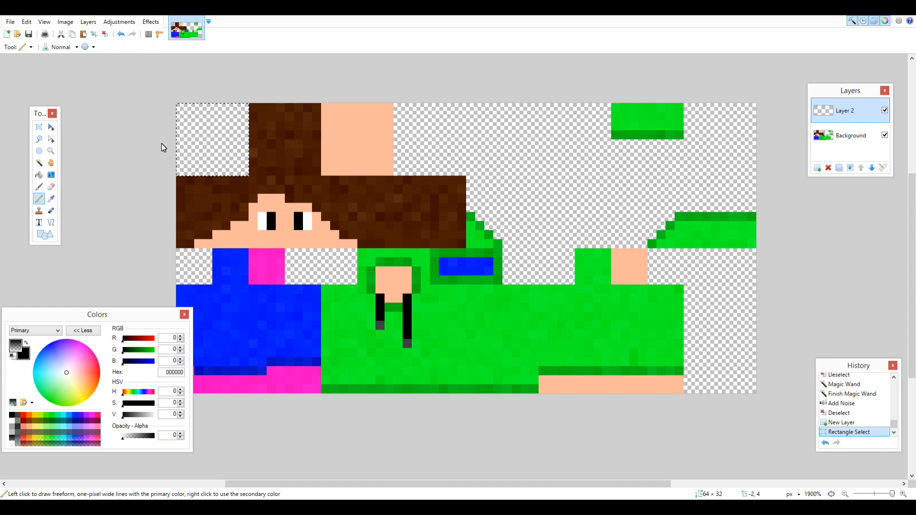
key("ctrl+apostrophe")
left_click(181, 433)
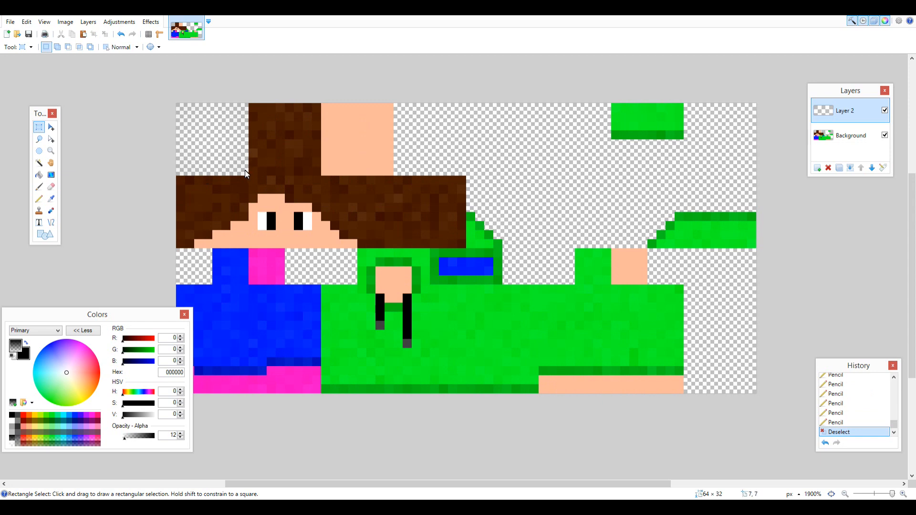
Copy the 8 × 8 px shading square, paste it onto three new layers and merge them down into Layer 2.
left_click_drag(245, 173, 153, 88)
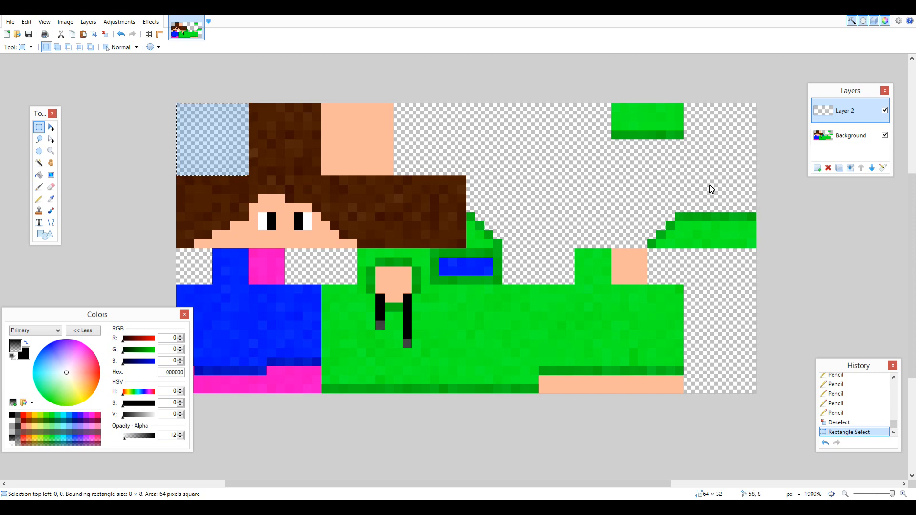
left_click(840, 245)
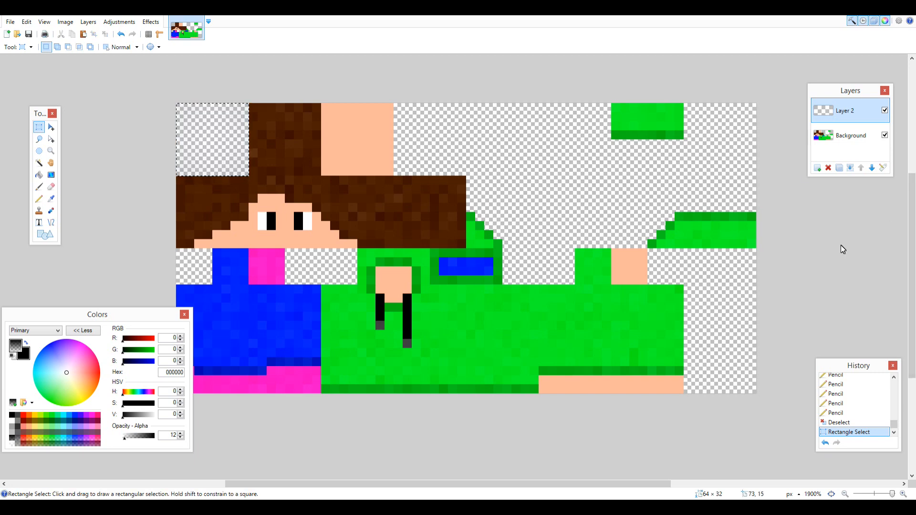
left_click(817, 168)
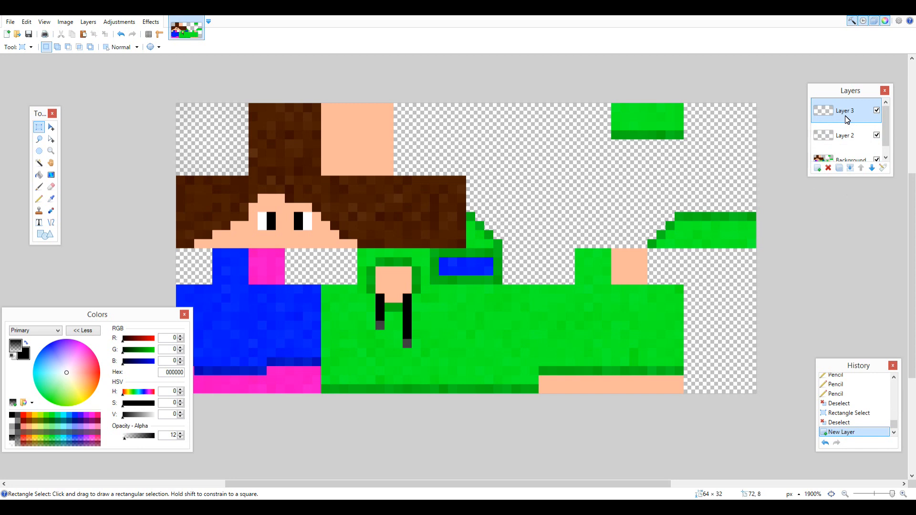
key("ctrl+v")
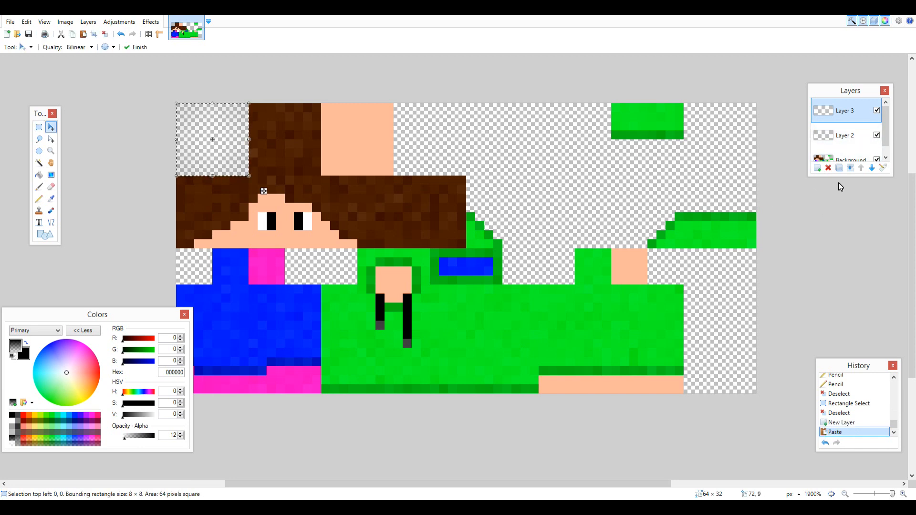
left_click(817, 169)
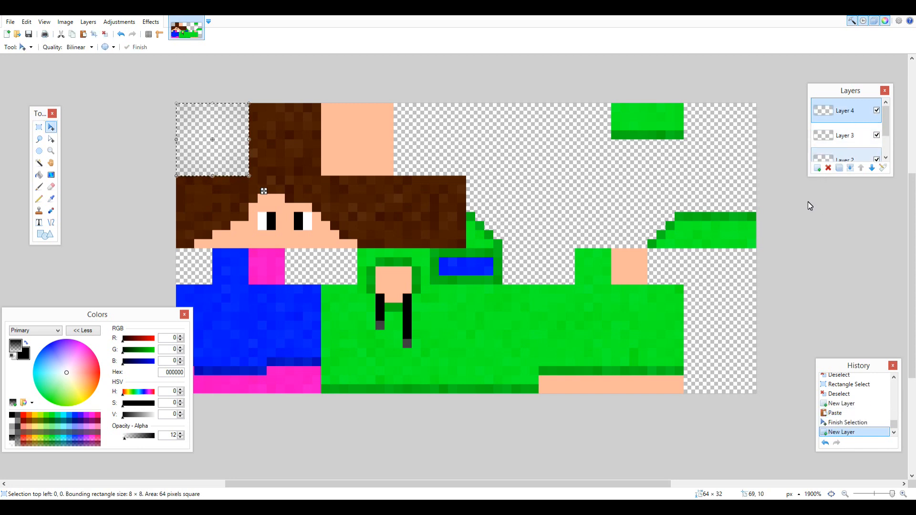
left_click(817, 168)
key("ctrl+v")
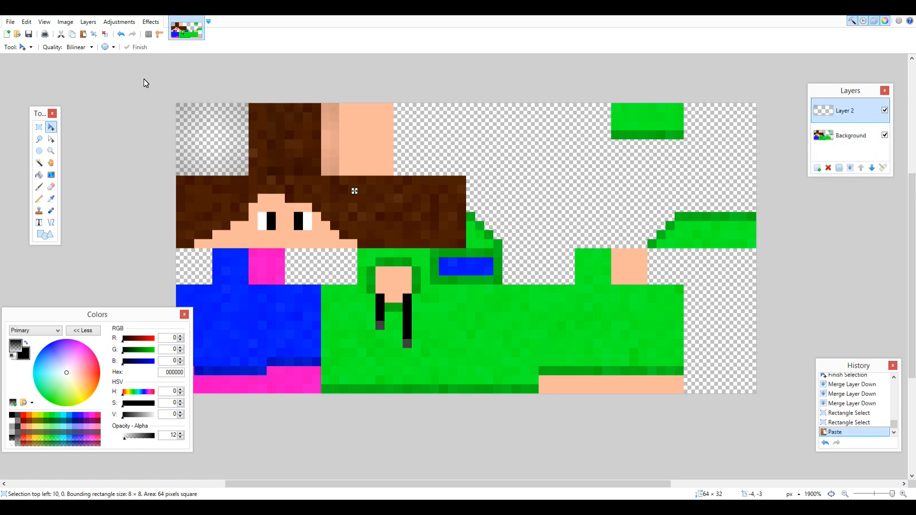
Paste copies of the merged shading square over the top of the head, the face and the hood areas.
key("Left")
key("Left")
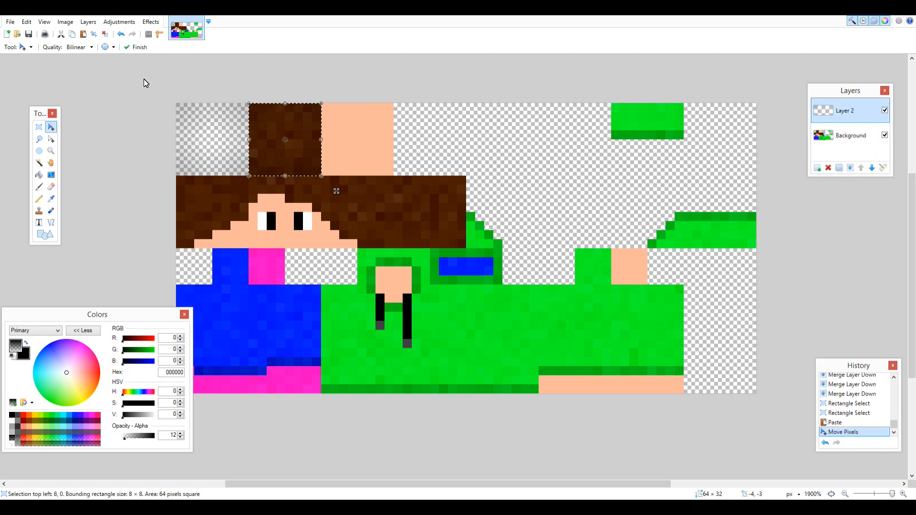
key("ctrl+v")
key("ctrl+Down")
key("Up")
key("Up")
Paste the shading square onto the hoodie's front torso panel and stretch it to 8 × 12 px.
key("ctrl+v")
left_click_drag(264, 222, 373, 349)
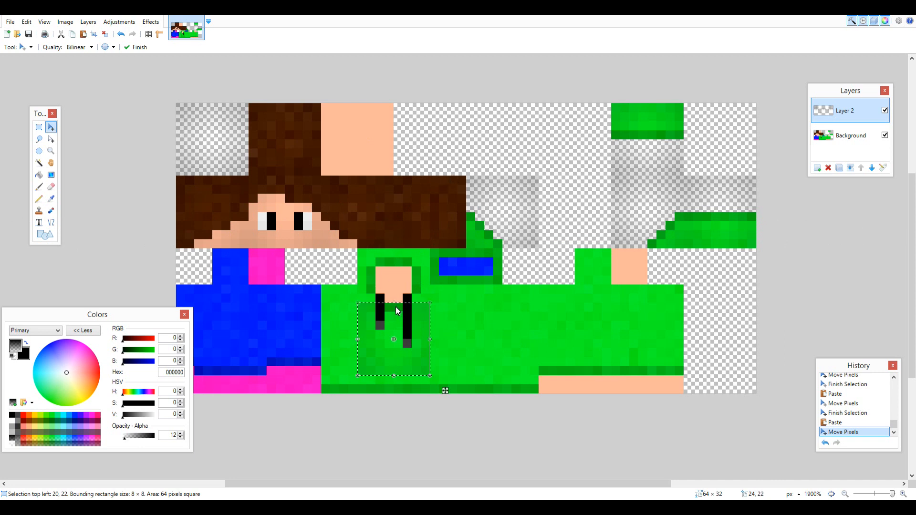
left_click_drag(394, 303, 394, 284)
left_click_drag(393, 376, 394, 393)
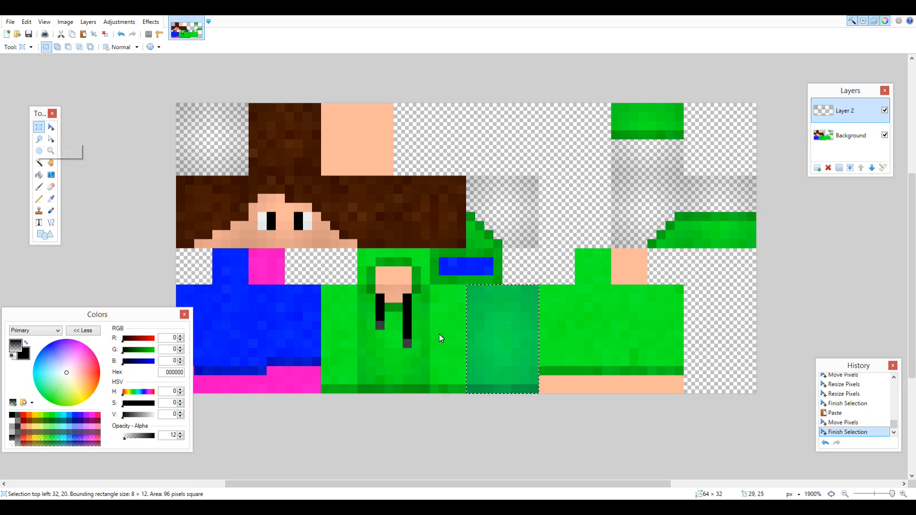
Copy the 2 × 12 px shading strip from the front torso's edge onto the half of the torso side panel next to the back.
left_click_drag(430, 285, 465, 412)
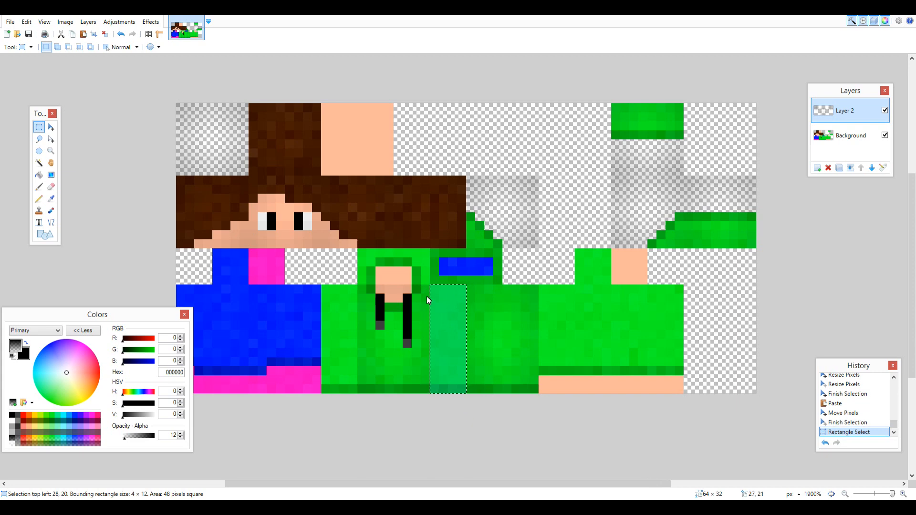
left_click_drag(426, 288, 420, 424)
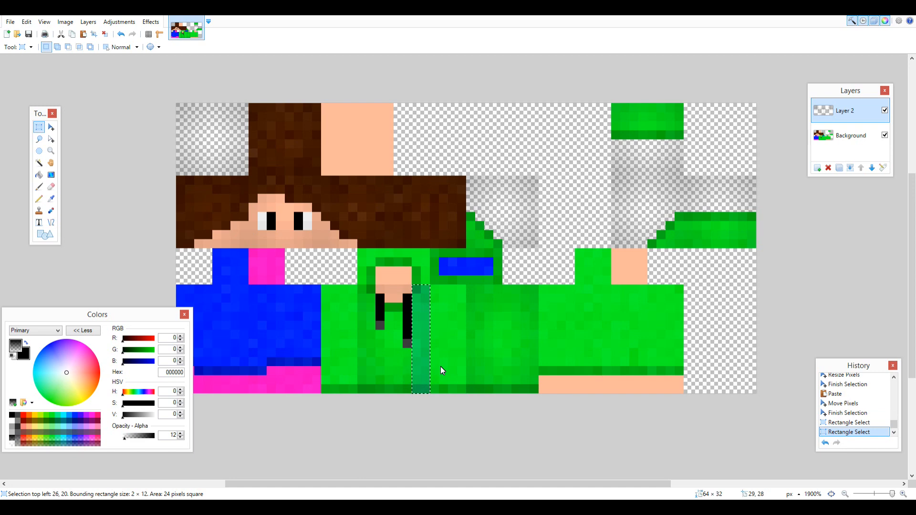
key("ctrl+v")
key("Right")
key("Right")
key("Right")
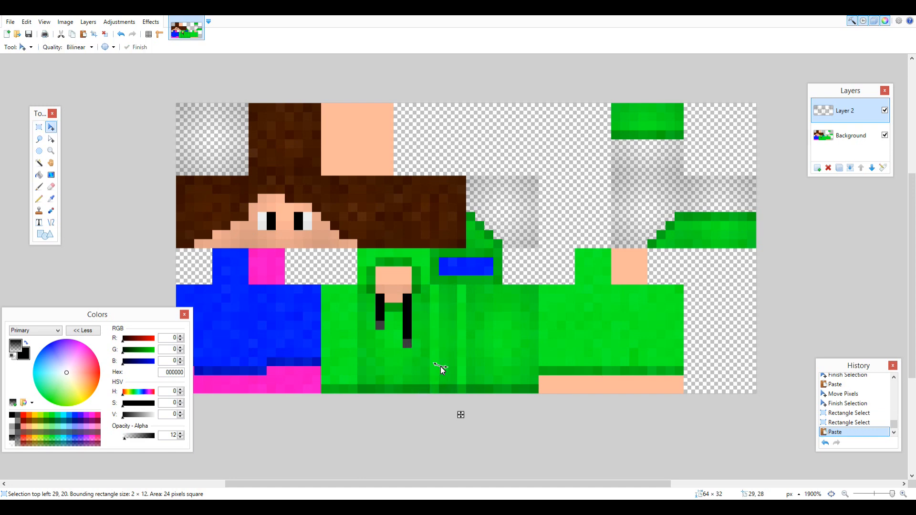
key("Right")
key("s")
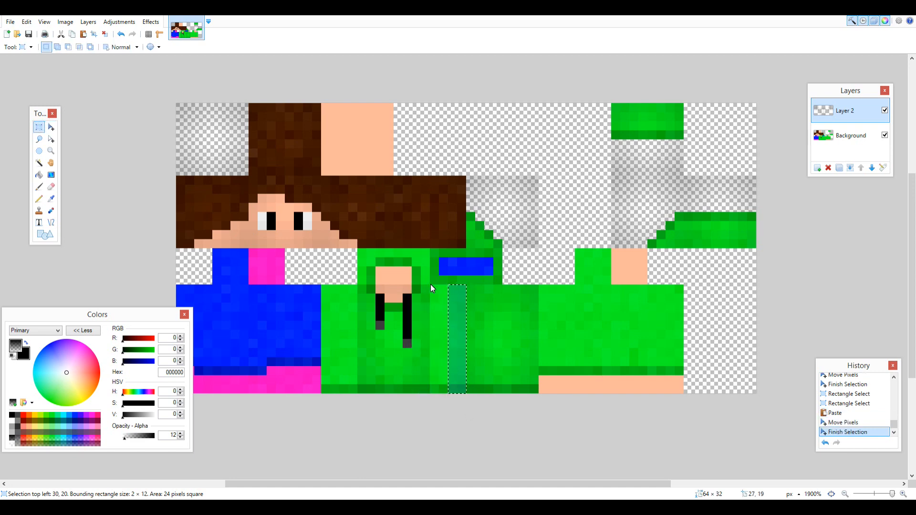
Copy the 2 × 12 px shading strip from the back torso's edge onto the half of the side panel next to the front.
left_click_drag(473, 289, 479, 414)
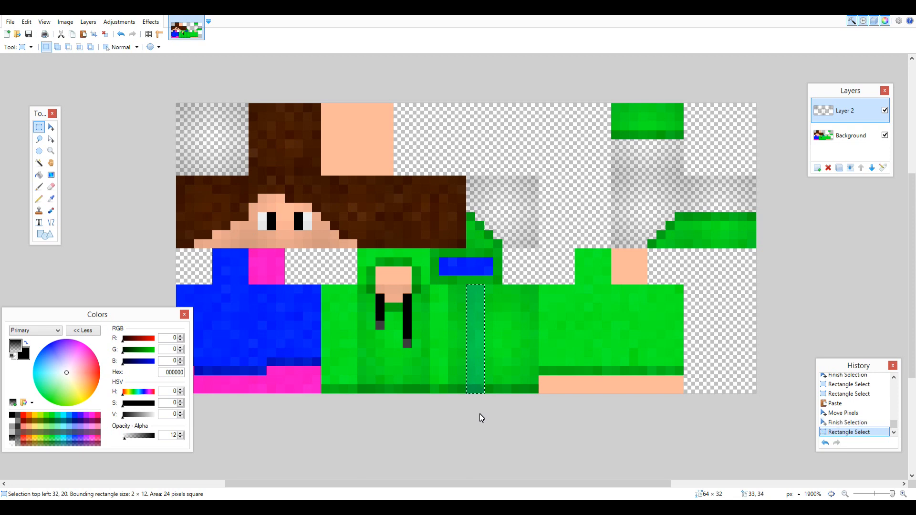
key("ctrl+v")
key("Left")
key("Left")
key("Left")
key("Left")
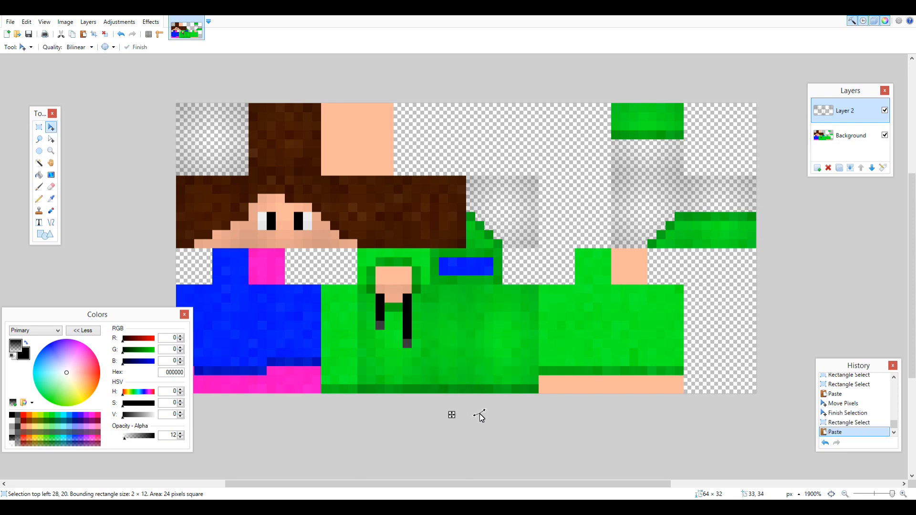
Copy the 4 × 12 px shading of the torso side panel and paste it across the remaining torso, arm and leg panels.
left_click(39, 127)
left_click_drag(466, 286, 435, 406)
key("ctrl+v")
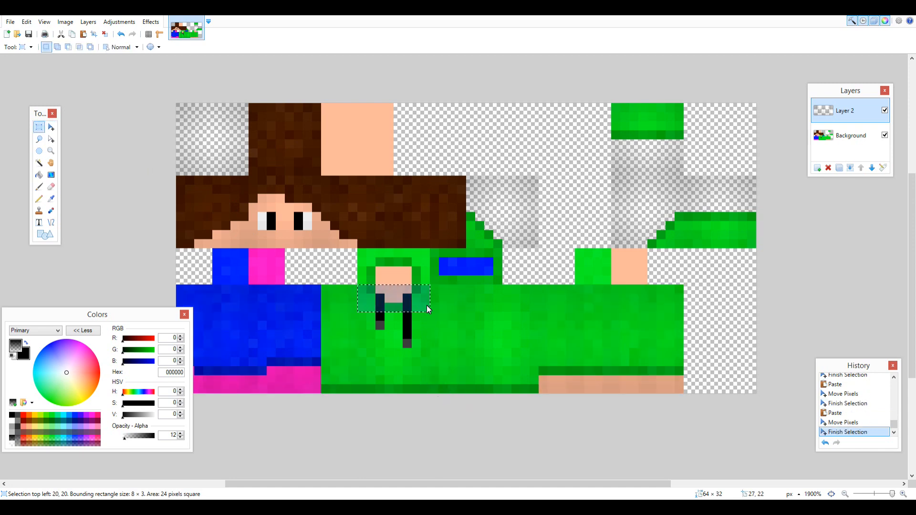
left_click(424, 301)
Copy 8 × 2 px shading strips from the front torso's upper and lower edges onto the torso's top face around the neck.
left_click_drag(427, 304, 364, 288)
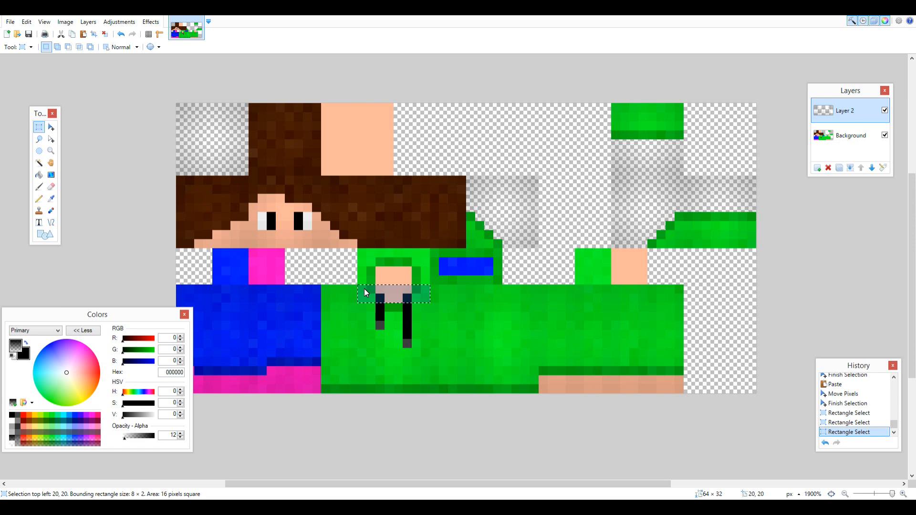
key("ctrl+v")
left_click_drag(449, 309, 450, 271)
left_click(39, 127)
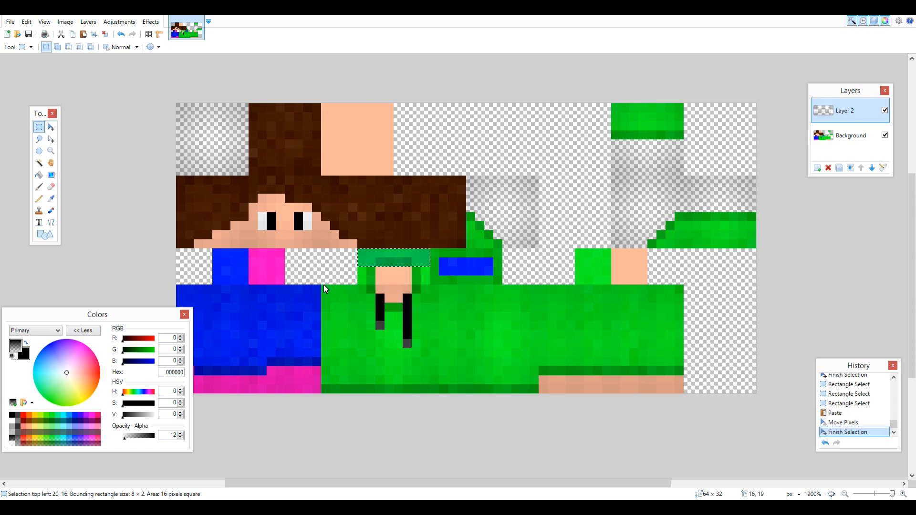
left_click_drag(362, 291, 407, 394)
left_click_drag(431, 286, 384, 396)
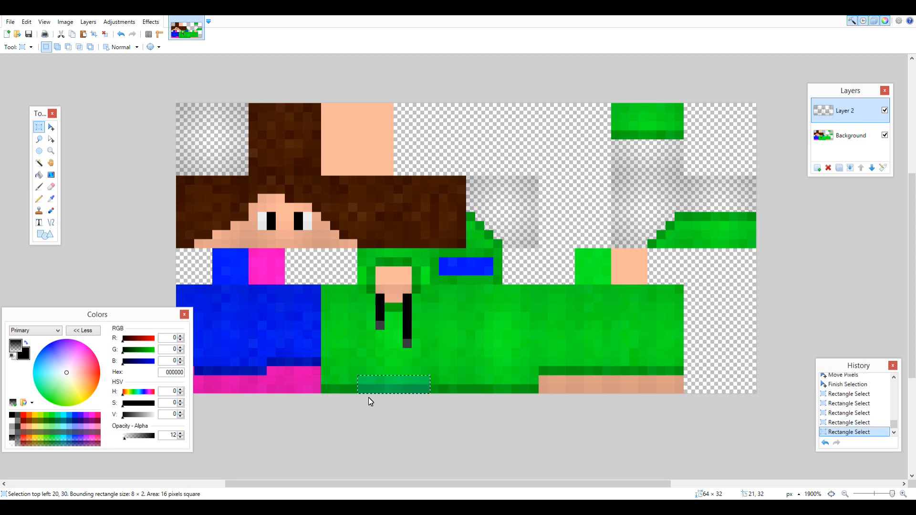
key("ctrl+v")
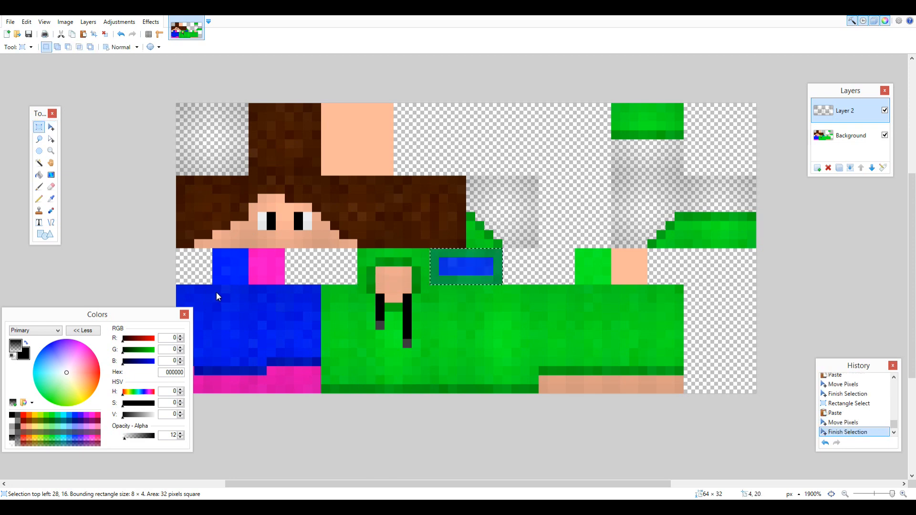
Copy the 8 × 2 px shading strip from the top of the legs over the leg-top and shoe-sole faces, shade the arm top, and deselect.
left_click_drag(216, 290, 281, 301)
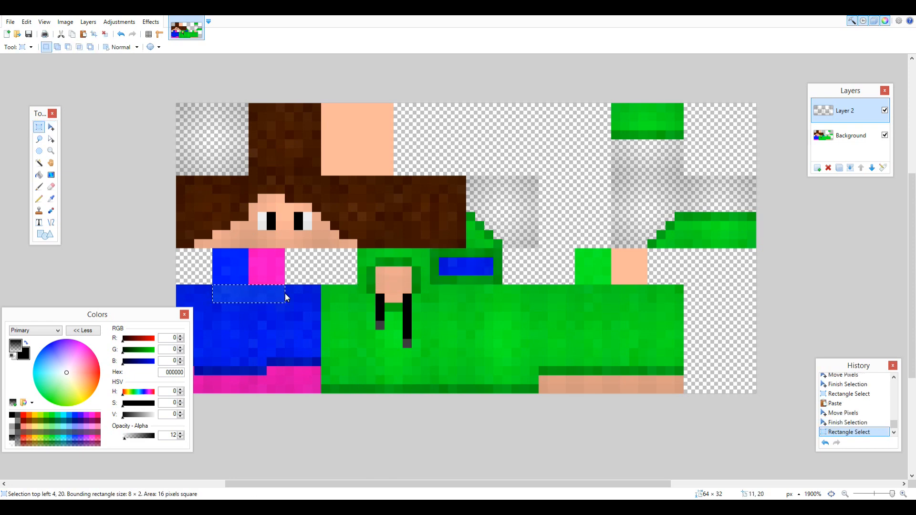
key("ctrl+v")
key("Up")
key("Up")
key("Up")
key("Up")
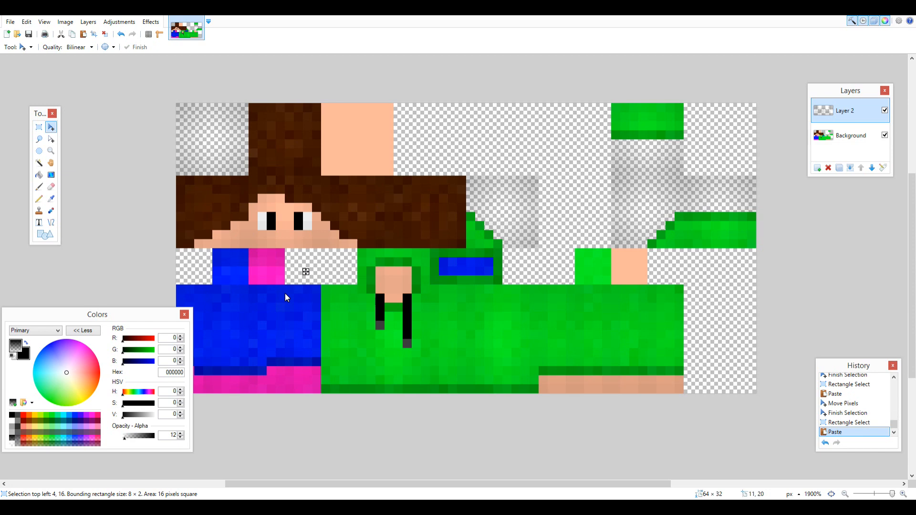
key("s")
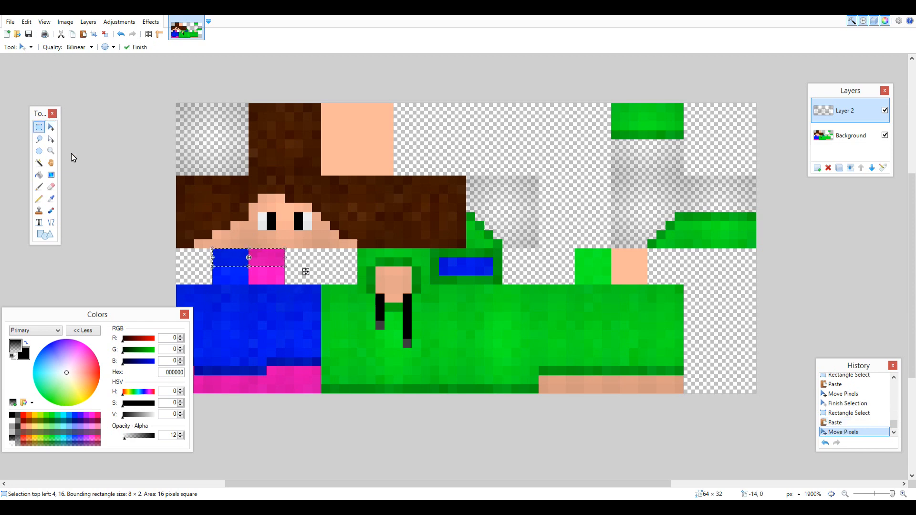
left_click_drag(246, 250, 219, 263)
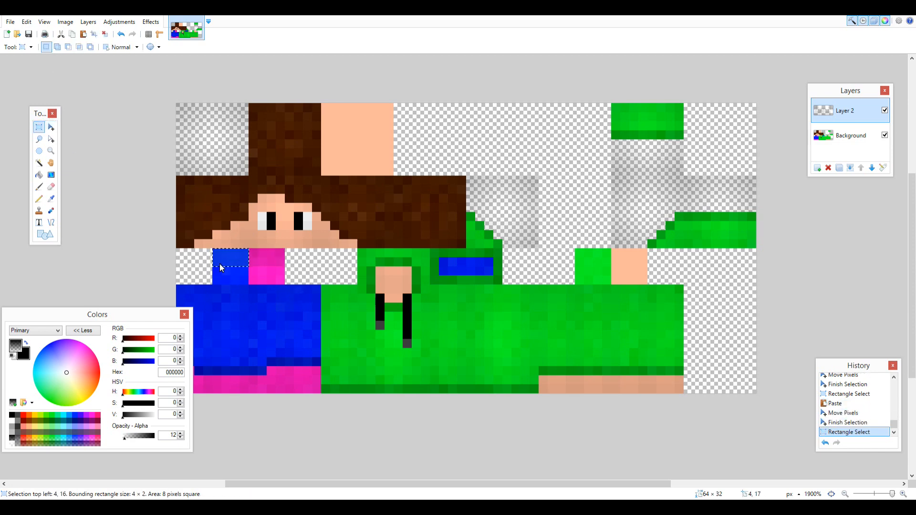
key("ctrl+d")
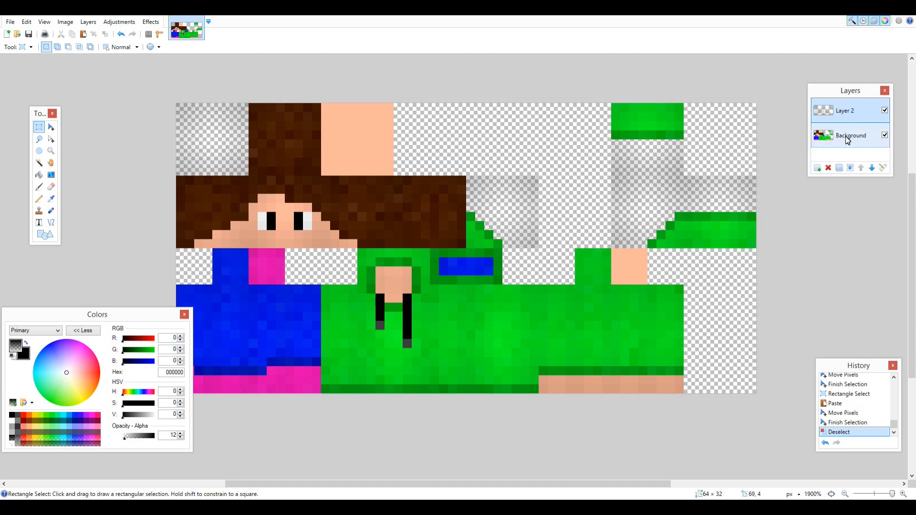
Select the Background layer's transparent, skin, eye and drawstring areas with the Magic Wand at 0% tolerance and erase their shading from Layer 2.
left_click(845, 136)
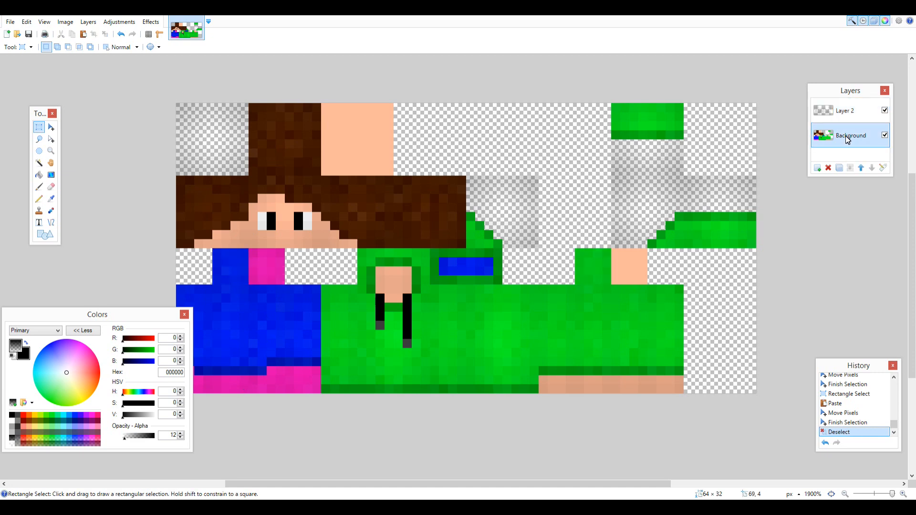
left_click(40, 164)
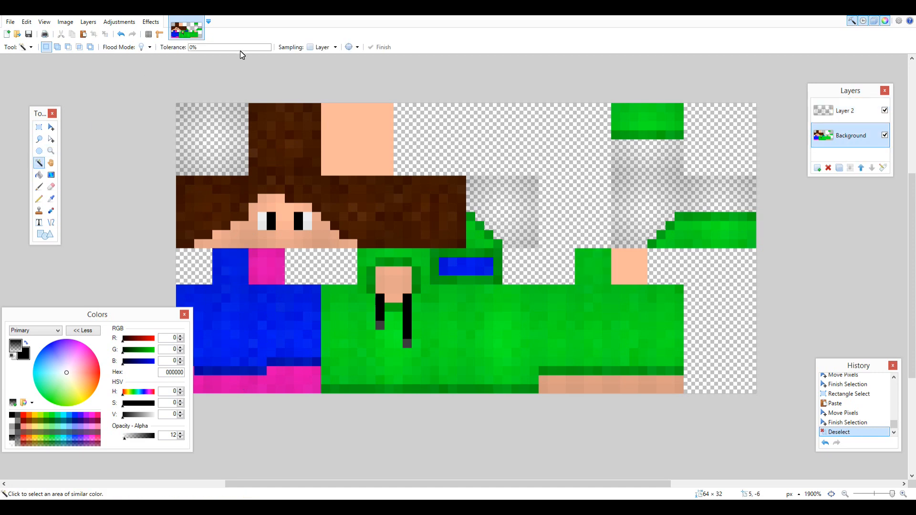
left_click(534, 120)
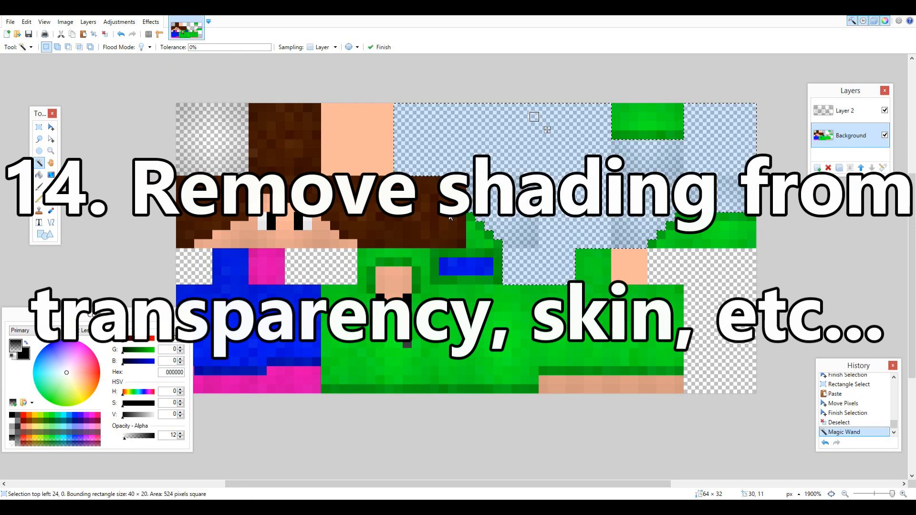
left_click(307, 271, "ctrl")
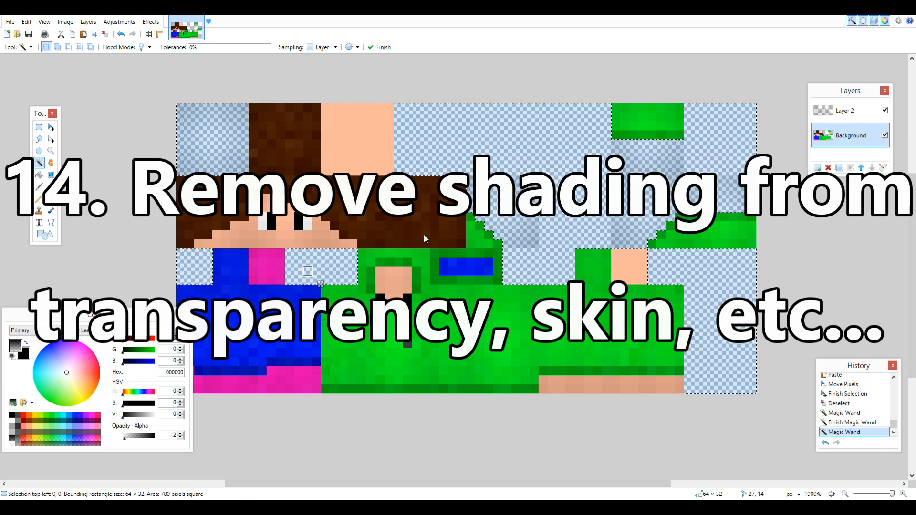
left_click(356, 161, "ctrl")
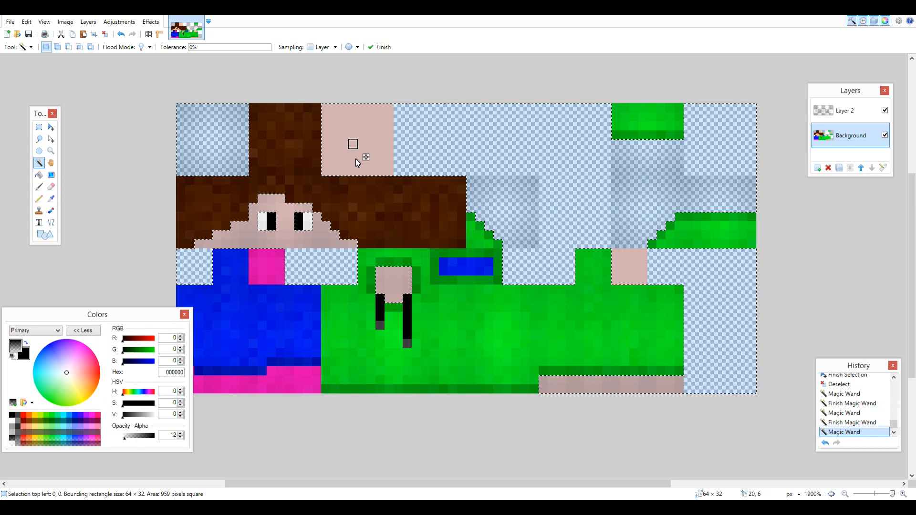
left_click(409, 327, "ctrl")
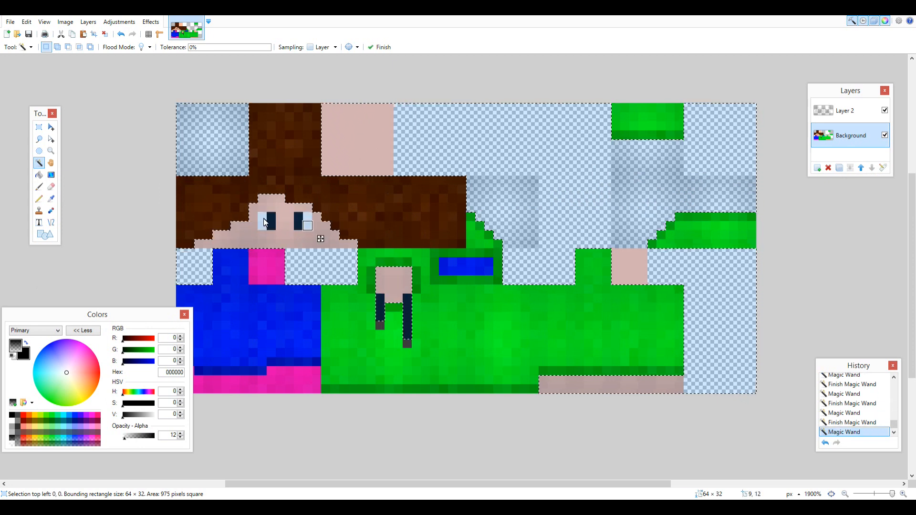
left_click(380, 325, "ctrl")
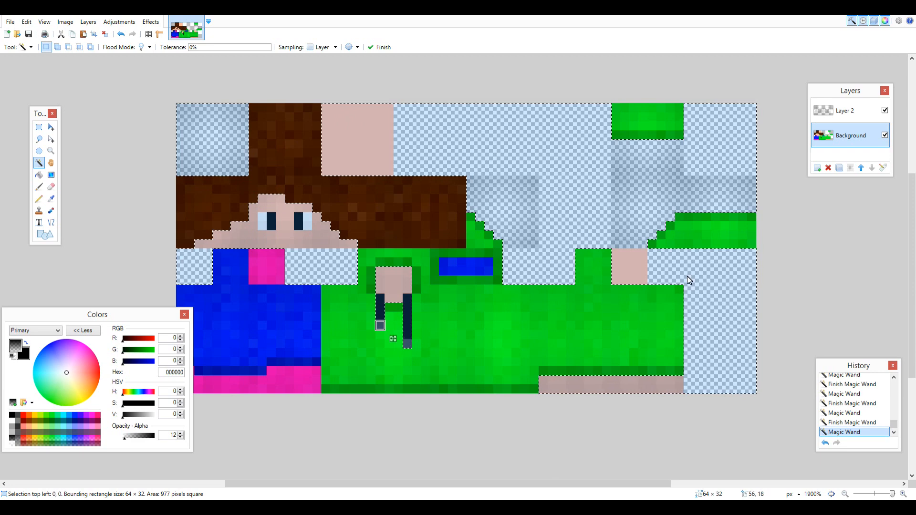
left_click(844, 111)
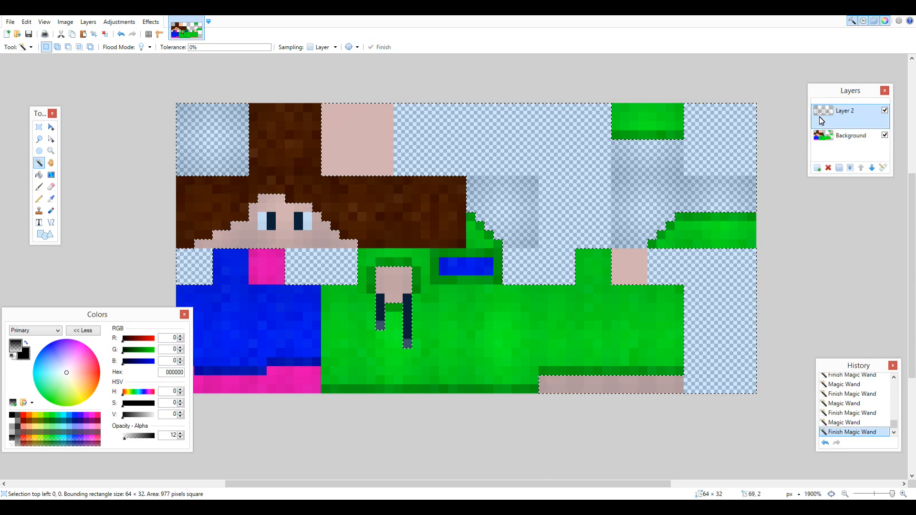
key("Delete")
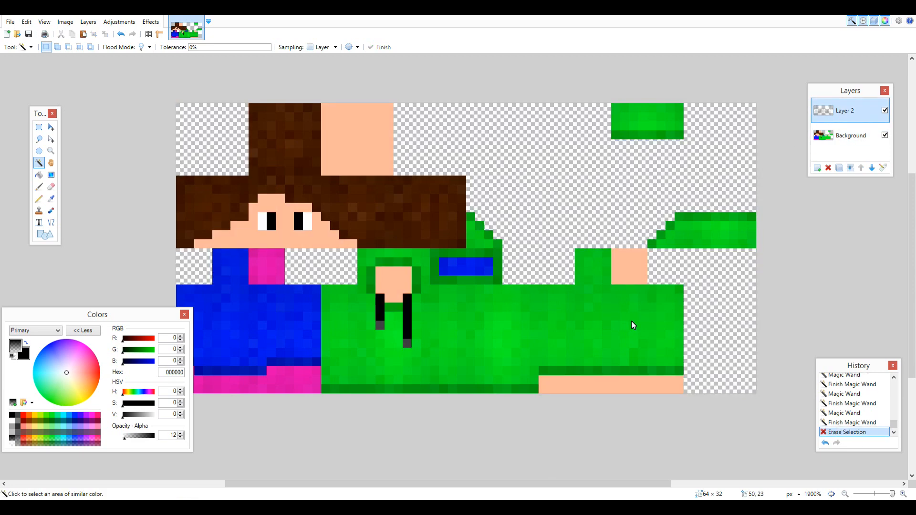
Place an 8 × 8 px guide selection on the Background layer and shift it to 40, 8, over the hat overlay's front panel.
key("ctrl+m")
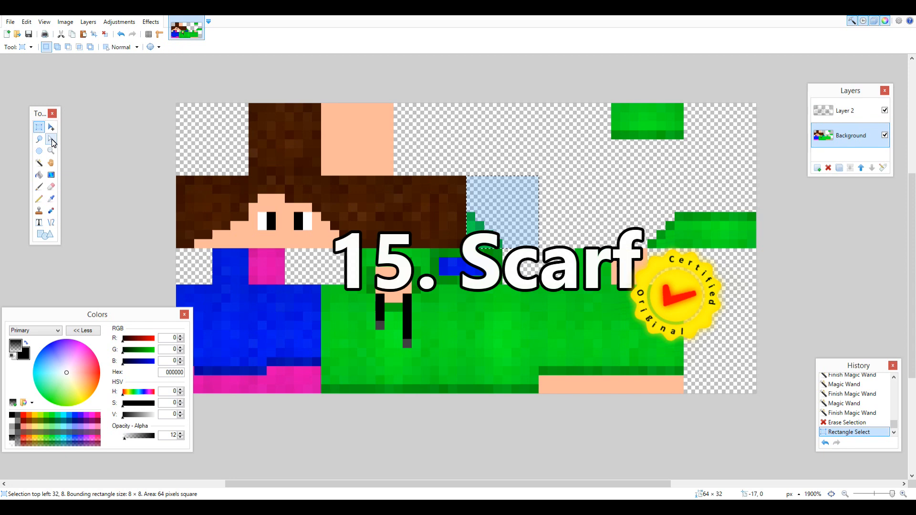
left_click(52, 138)
key("Right")
key("Right")
key("Right")
key("Right")
key("Right")
key("Right")
key("Right")
key("Right")
key("Right")
key("Right")
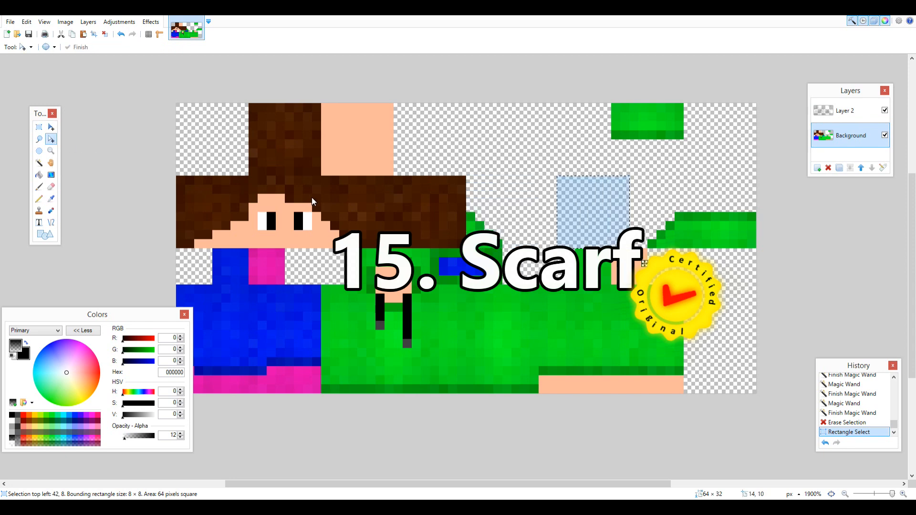
key("Left")
key("Left")
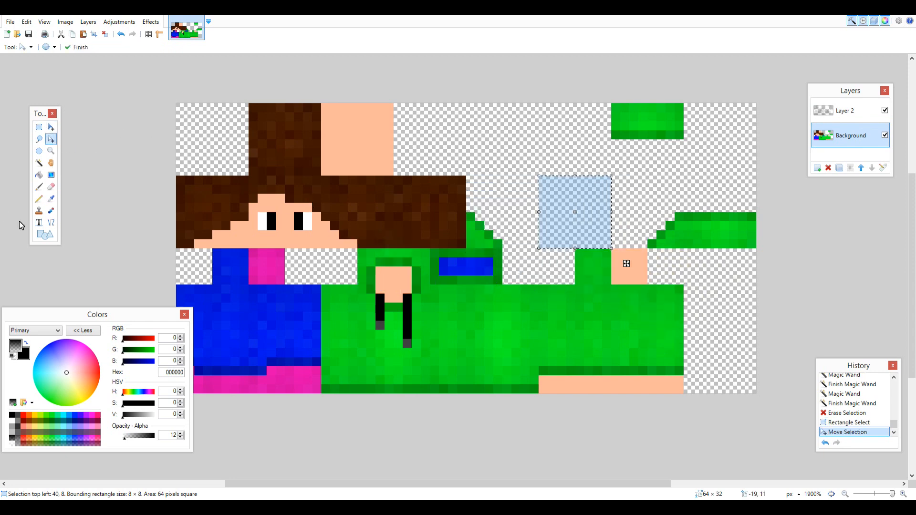
Pencil opaque light blue (00A1FF) 2 × 2 px scarf squares, spaced 2 px apart, along the lower edge of the hat overlay panels.
left_click(39, 198)
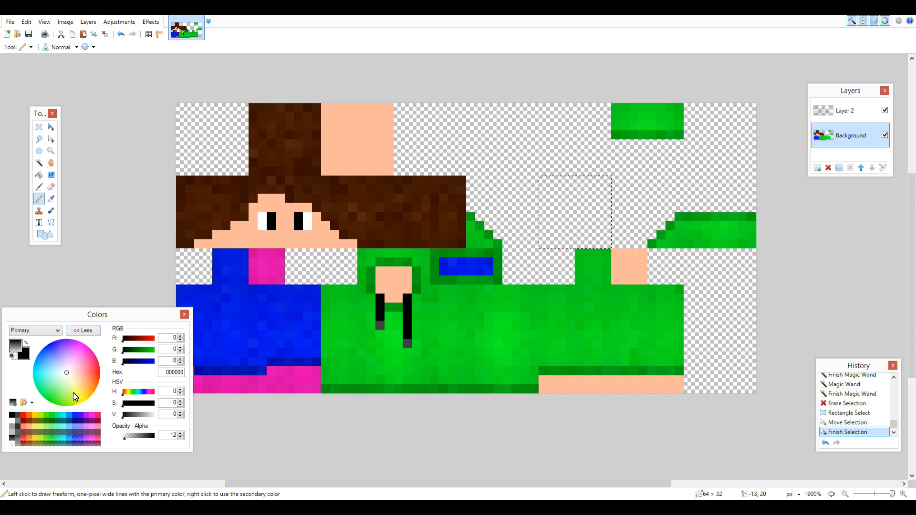
left_click_drag(52, 370, 19, 357)
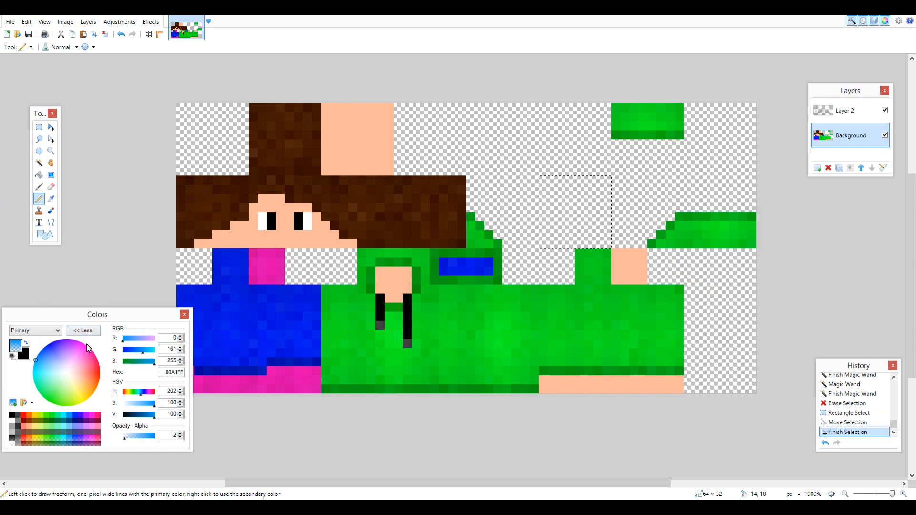
left_click_drag(126, 437, 246, 455)
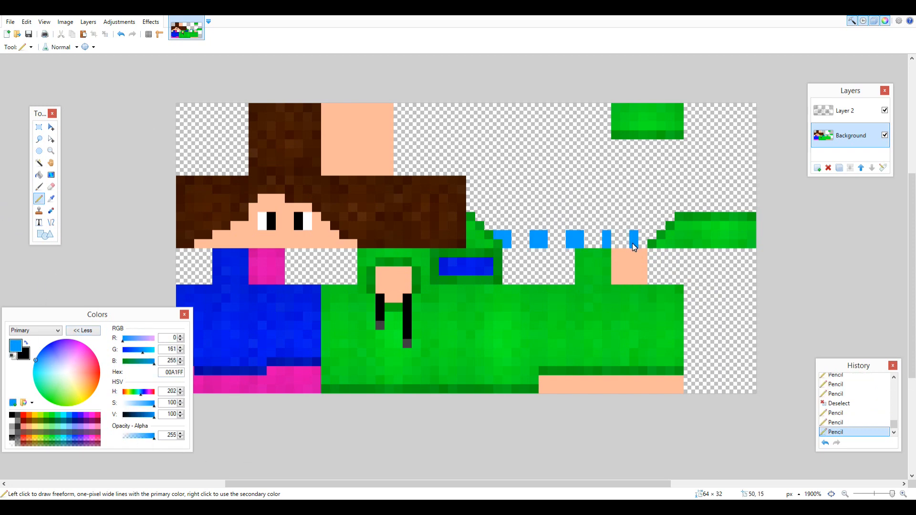
left_click(608, 236)
left_click(616, 237)
key("ctrl+z")
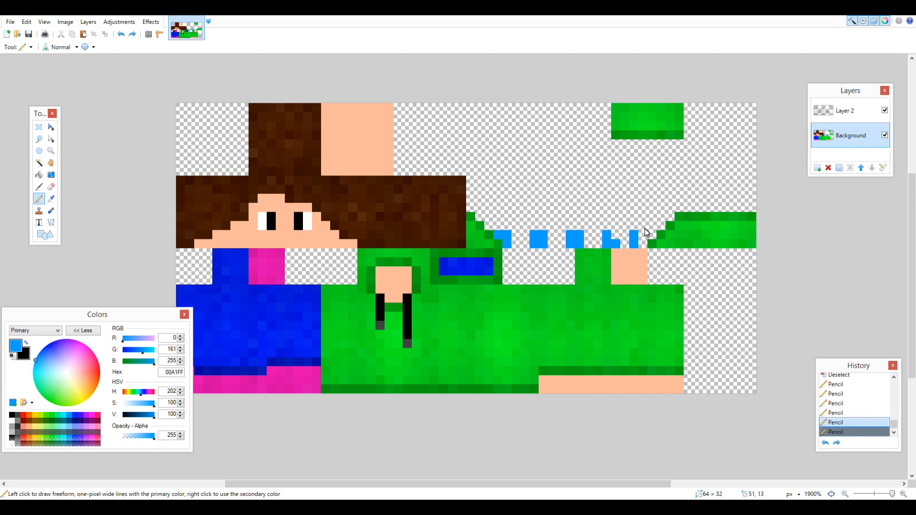
key("ctrl+z")
key("ctrl+z")
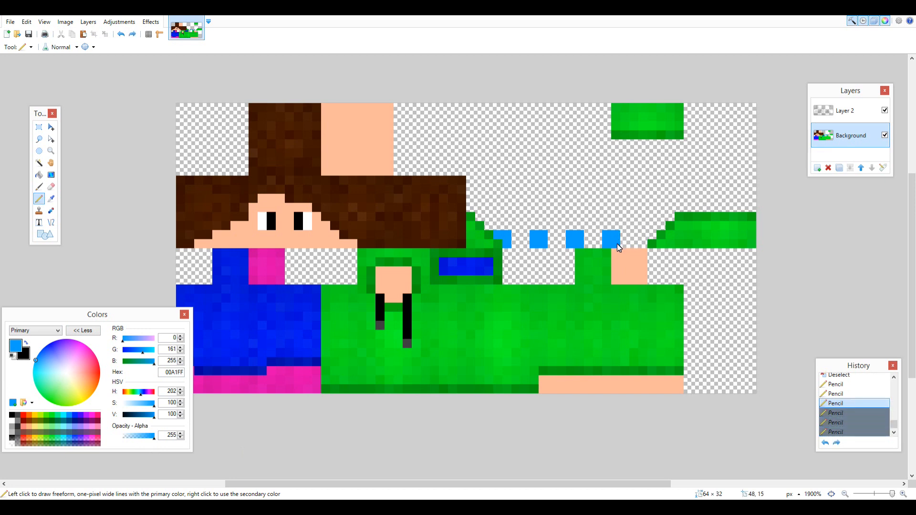
left_click(616, 243)
left_click(642, 241)
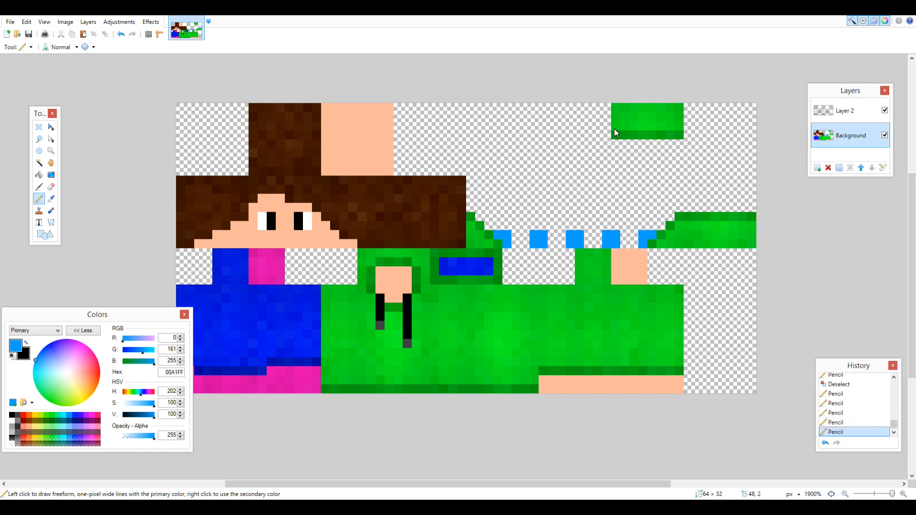
Pencil light blue squares on the hat overlay's underside and fill the scarf's gaps with dark green (00A100).
left_click(617, 142)
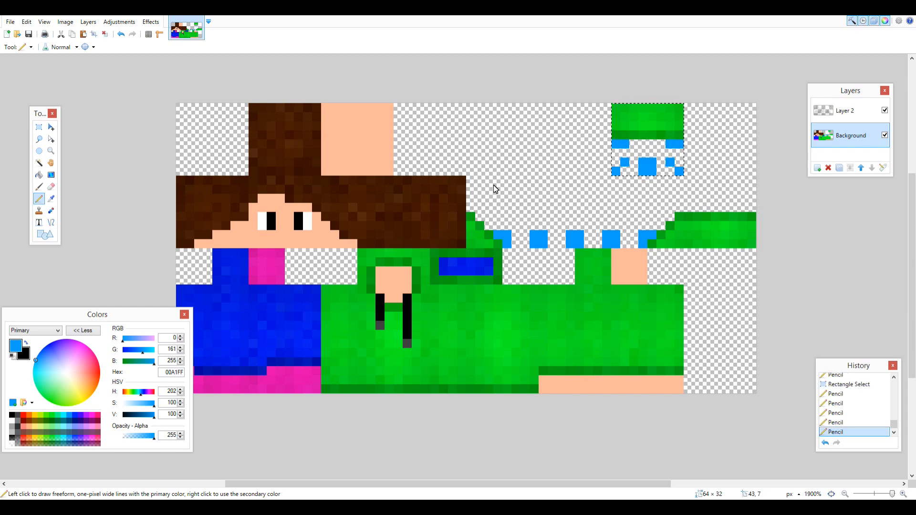
left_click(39, 127)
left_click(154, 132)
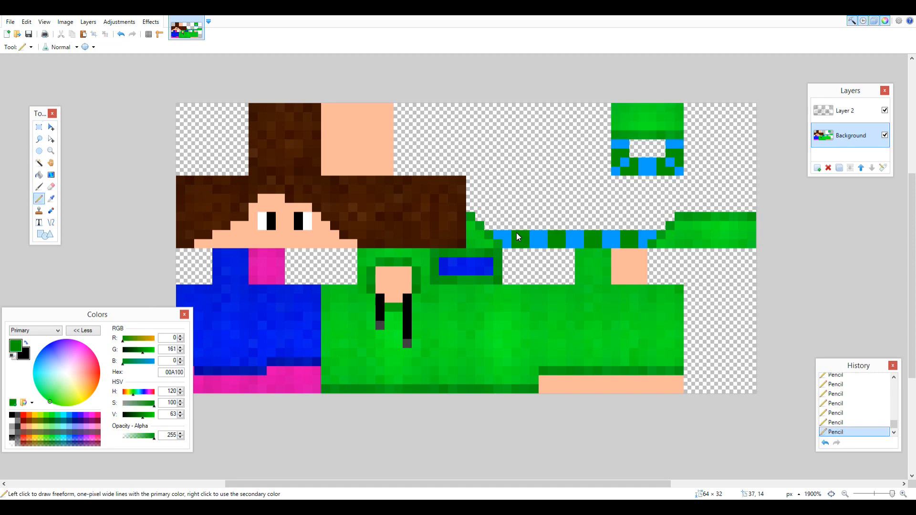
Select the scarf's blue and green squares with the Magic Wand at 0% tolerance, add noise to them, and deselect.
left_click(39, 163)
left_click(620, 157)
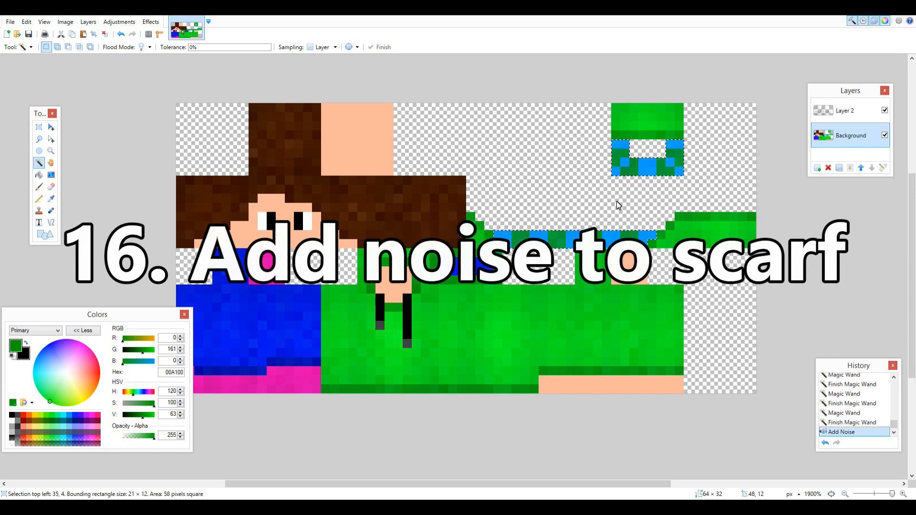
left_click(151, 21)
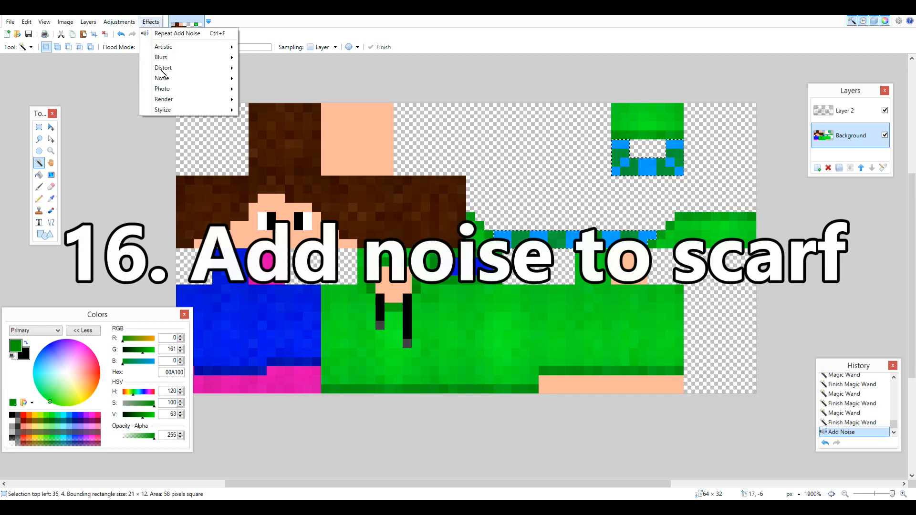
left_click(40, 127)
left_click(414, 189)
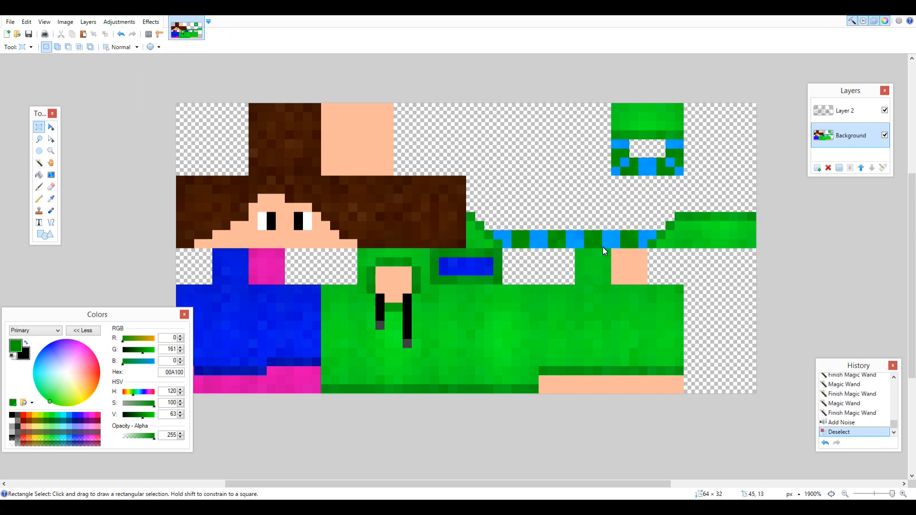
Copy the 8 × 8 px shading at 24, 8 on Layer 2 and paste it side by side at 32, 40 and 48 across the scarf row.
left_click(821, 113)
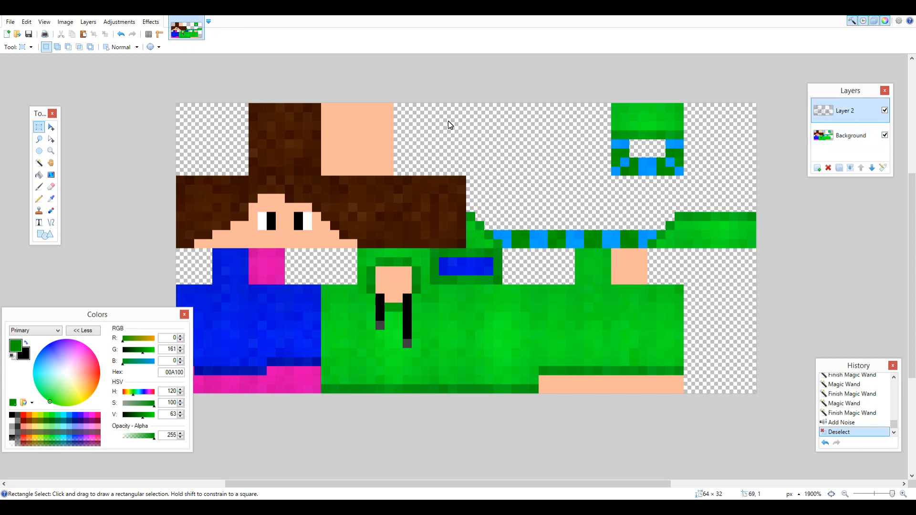
left_click_drag(466, 176, 394, 248)
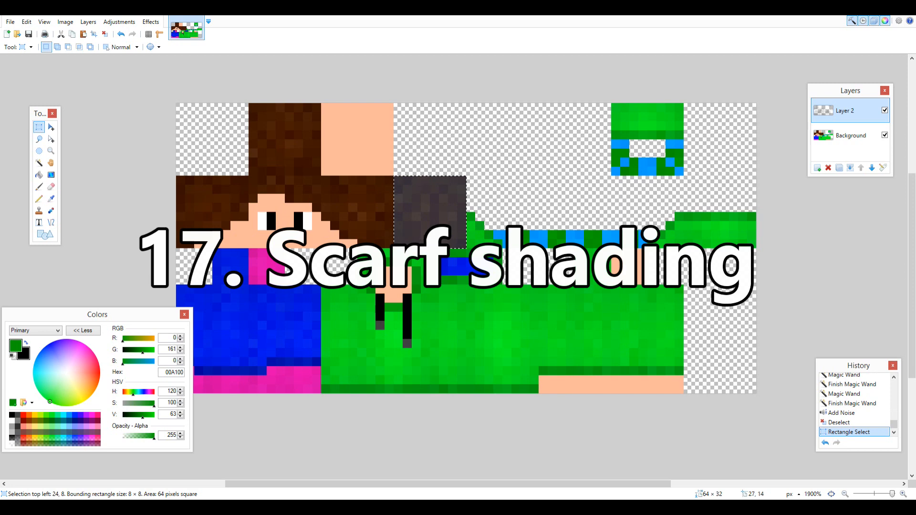
key("ctrl+c")
key("ctrl+v")
key("ctrl+Right")
key("Left")
key("Left")
key("ctrl+v")
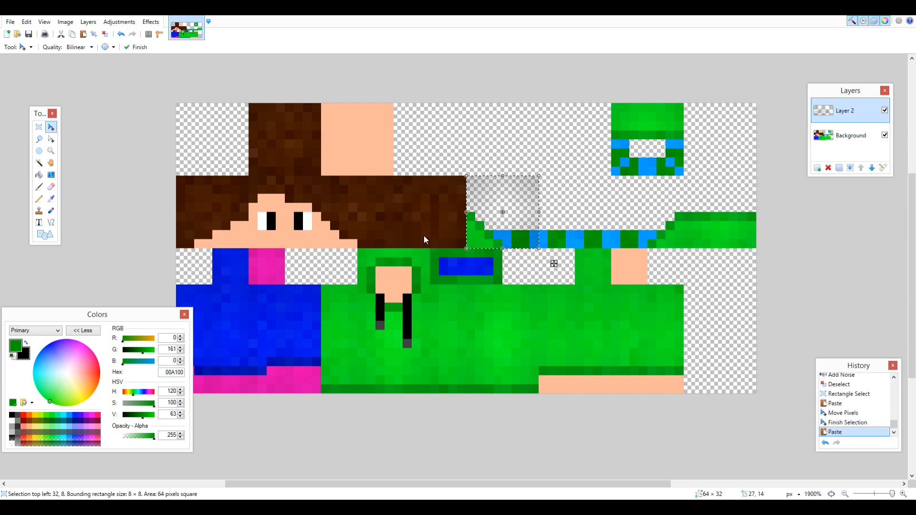
key("ctrl+Right")
key("Left")
key("Left")
key("ctrl+v")
key("ctrl+Right")
key("Left")
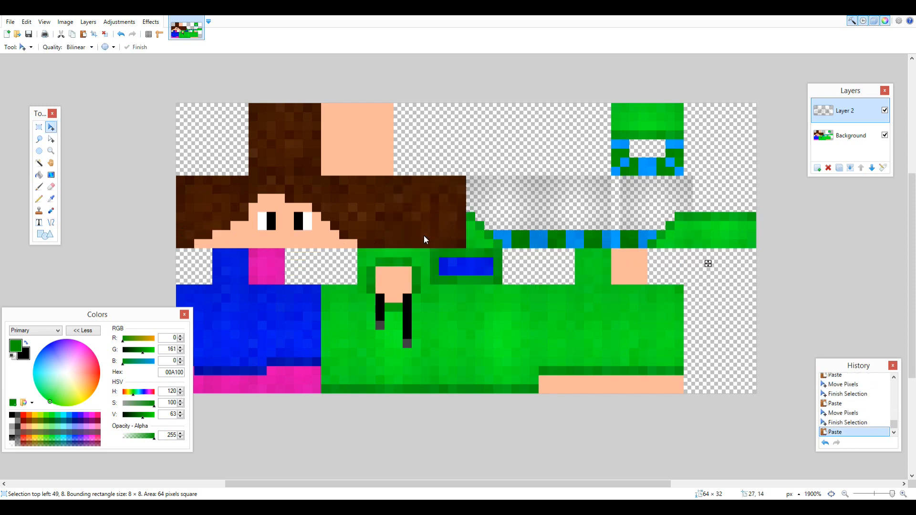
key("Left")
Place another 8 × 8 px shading copy at 48, 0 over the scarf's underside.
key("Up")
key("Up")
key("Up")
key("Up")
key("Up")
key("Up")
key("Up")
key("Up")
key("Return")
Select the Background layer's transparent areas with the Magic Wand at 0% tolerance and erase the excess shading there from Layer 2.
left_click(850, 135)
left_click(39, 162)
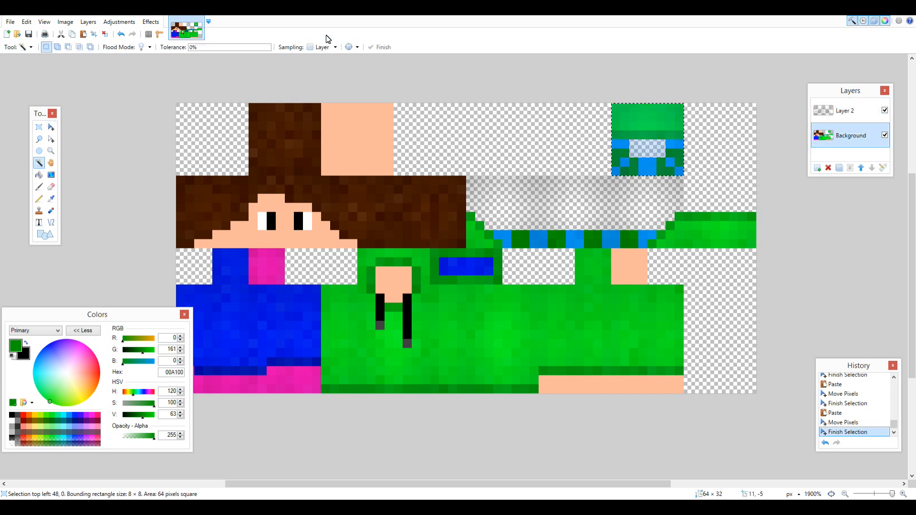
left_click(498, 162)
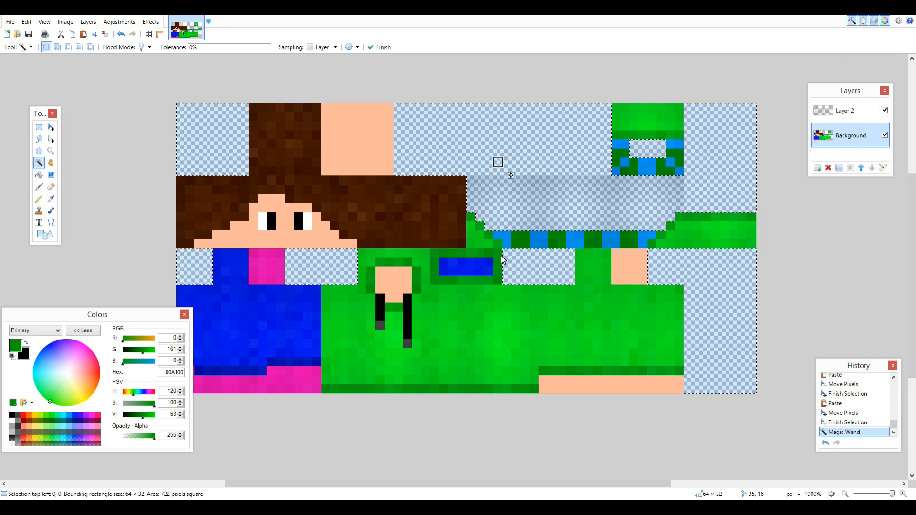
left_click(39, 127)
left_click(845, 111)
key("Delete")
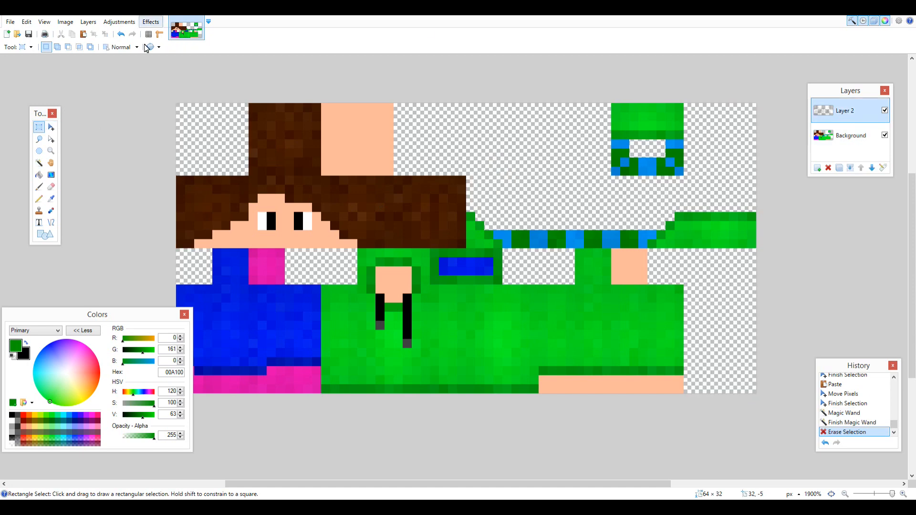
Try penciling a 2 px wide scarf end in alternating light blue and green down the torso's back panel on the Background layer.
left_click(859, 140)
left_click(500, 293)
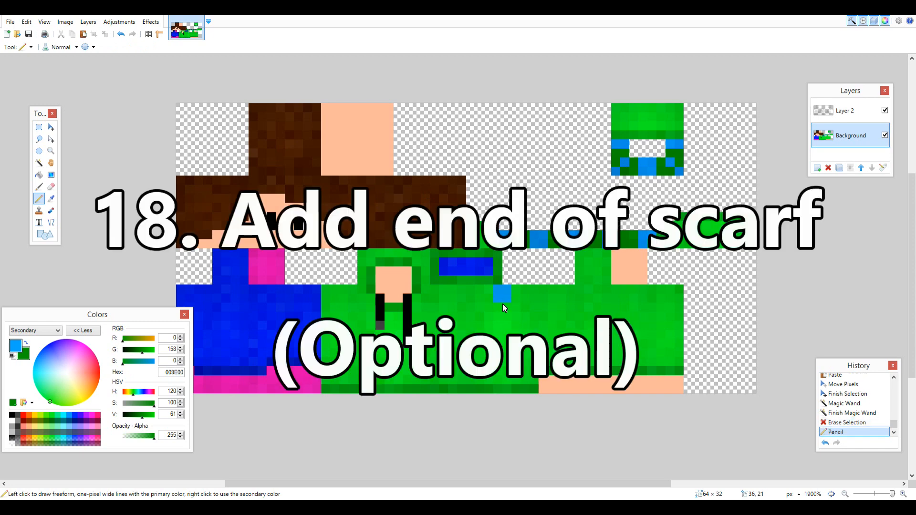
left_click_drag(500, 311, 500, 328)
left_click(507, 335)
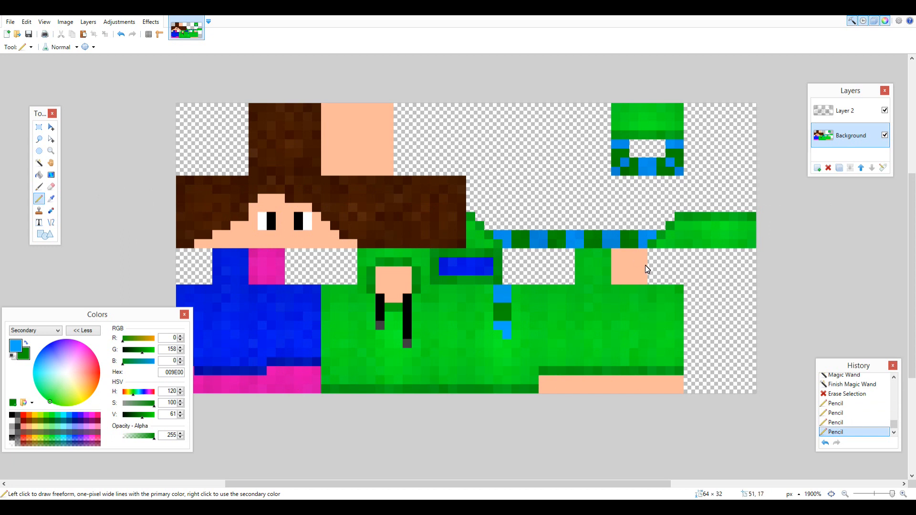
Undo the scarf-end strokes and merge Layer 2 down into the Background layer.
key("ctrl+z")
key("ctrl+z")
key("ctrl+z")
key("ctrl+z")
left_click(851, 168)
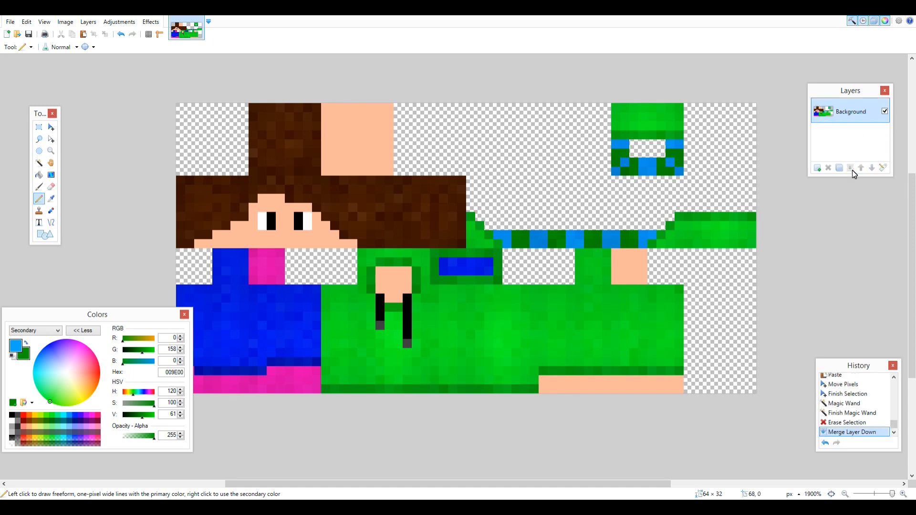